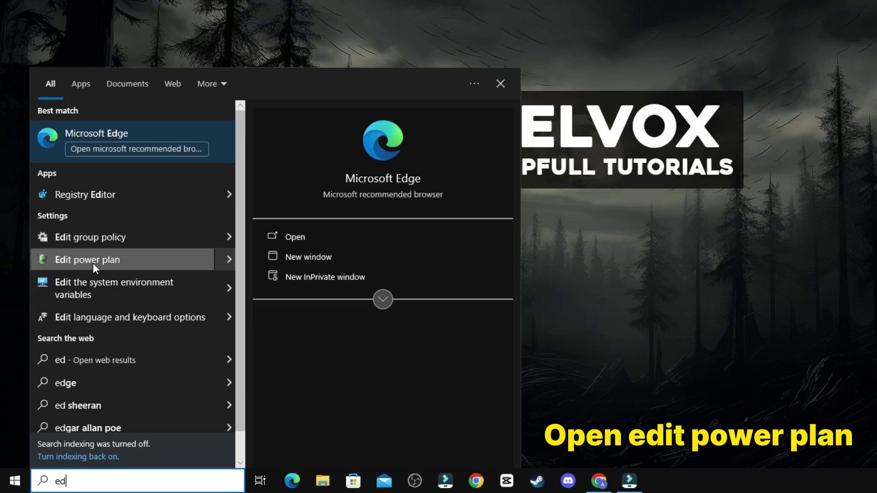
- Open Edit power plan from the search results and go up to the Power Options page
left_click(99, 265)
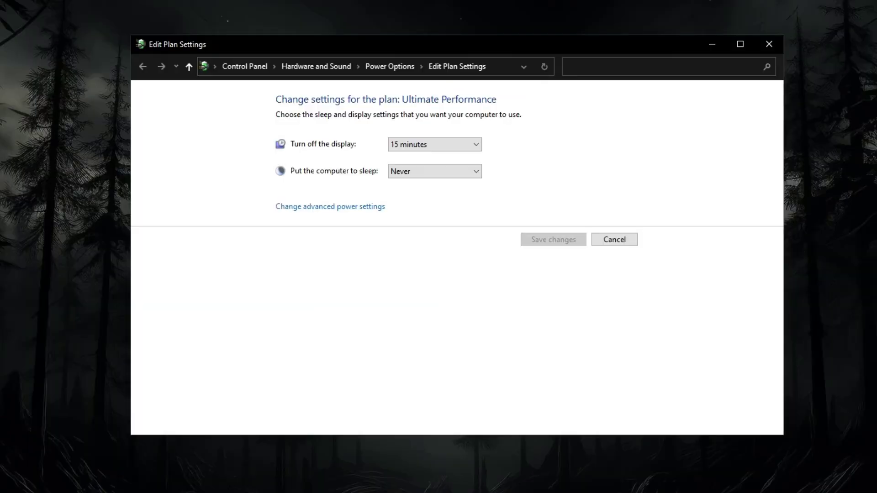
left_click(453, 66)
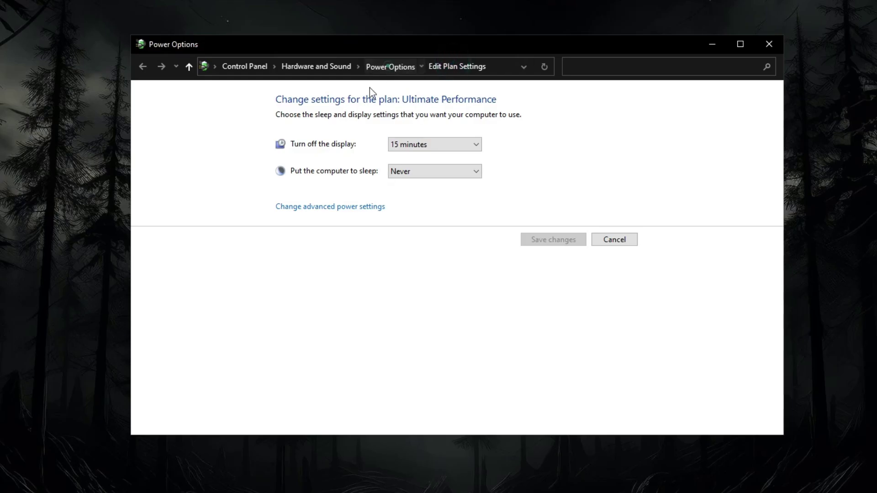
left_click(388, 66)
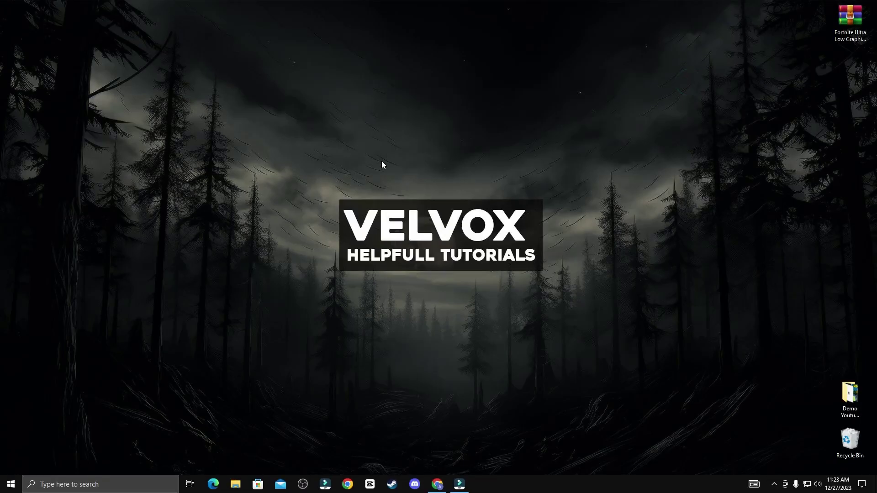
- Extract the Fortnite Ultra Low Graphics Pack archive onto the desktop and place the two extracted folders beside it
left_click_drag(838, 40, 450, 122)
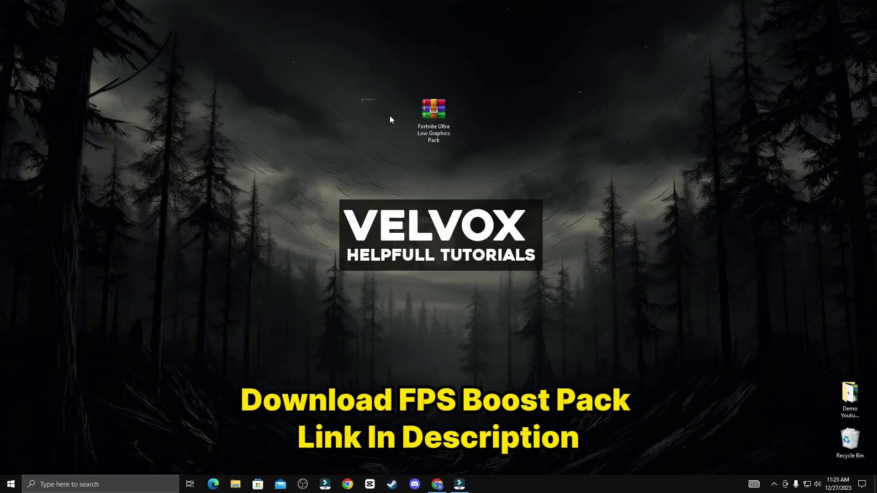
right_click(439, 108)
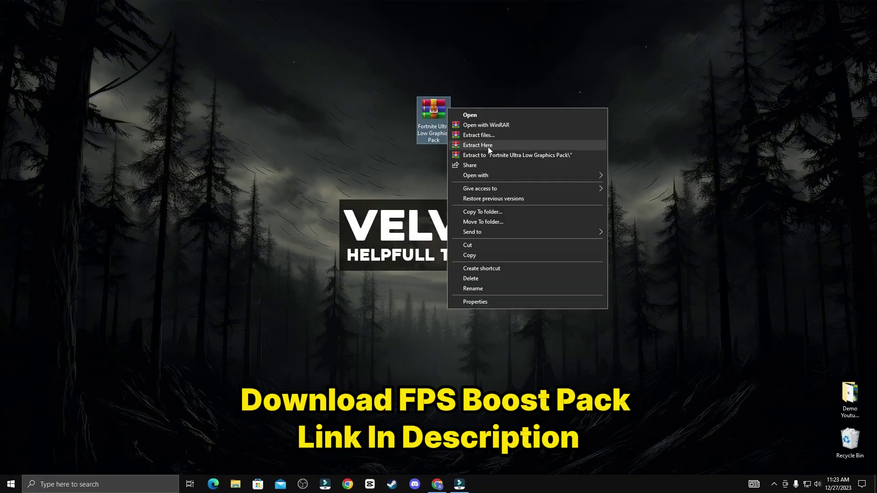
left_click(476, 144)
left_click(476, 144)
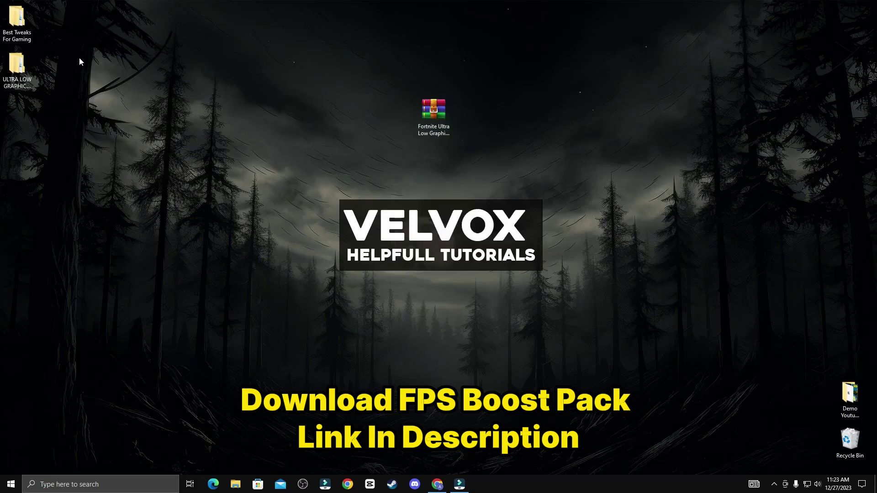
left_click_drag(76, 1, 357, 165)
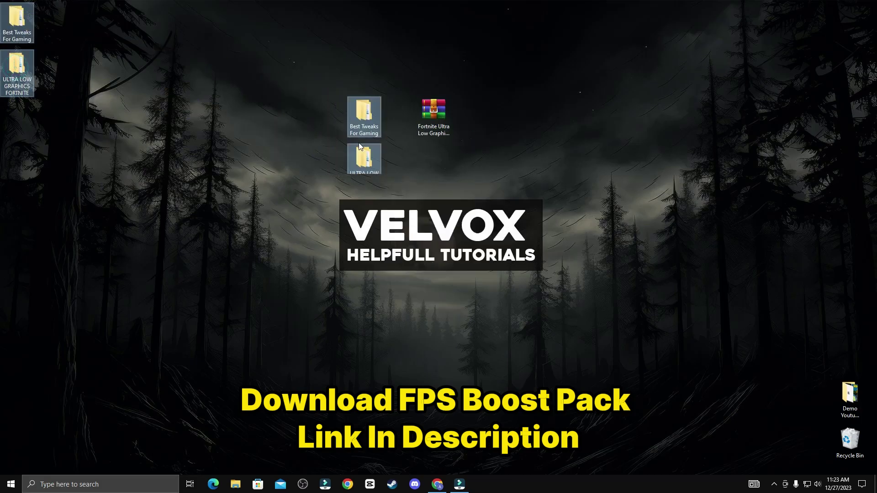
left_click(257, 148)
right_click(361, 108)
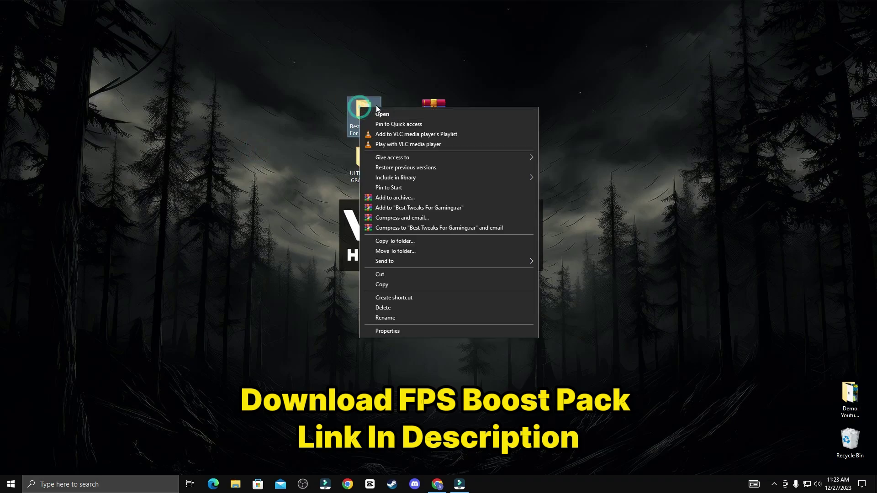
left_click(296, 81)
right_click(370, 153)
left_click(272, 117)
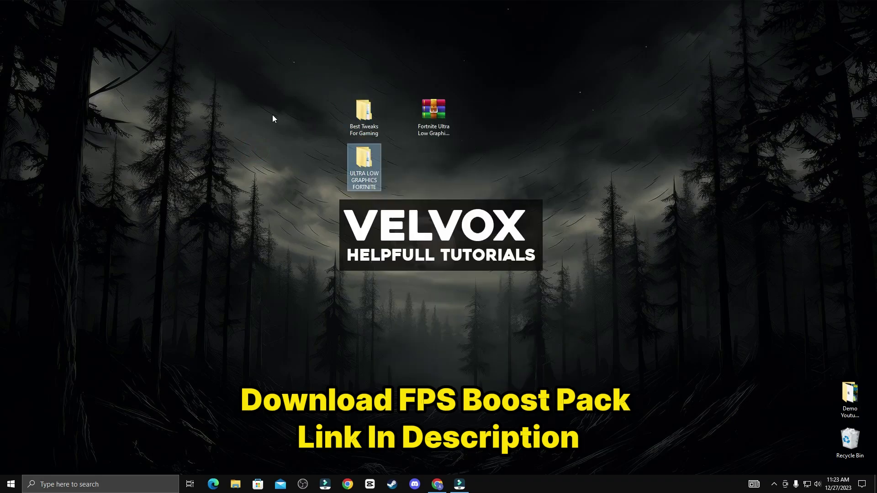
left_click_drag(303, 67, 448, 193)
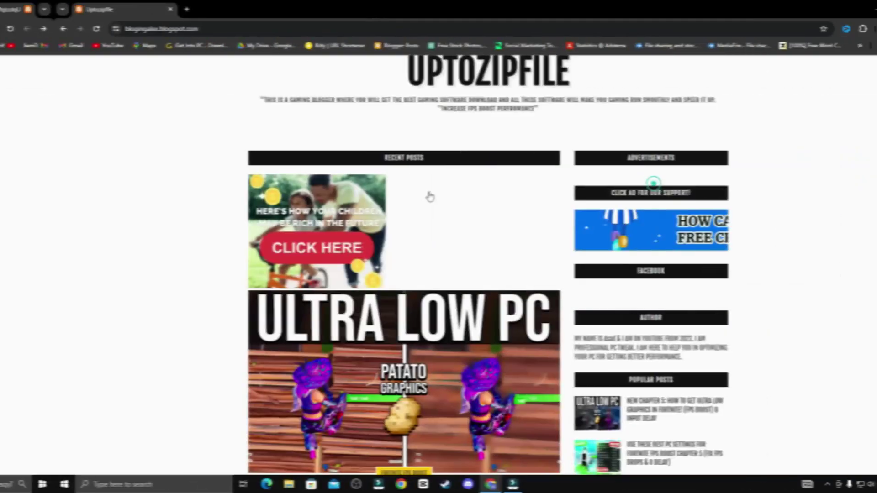
- Open the blog post about ultra low graphics in Fortnite and examine its direct download link and instructions
scroll(262, 254, "down", 2)
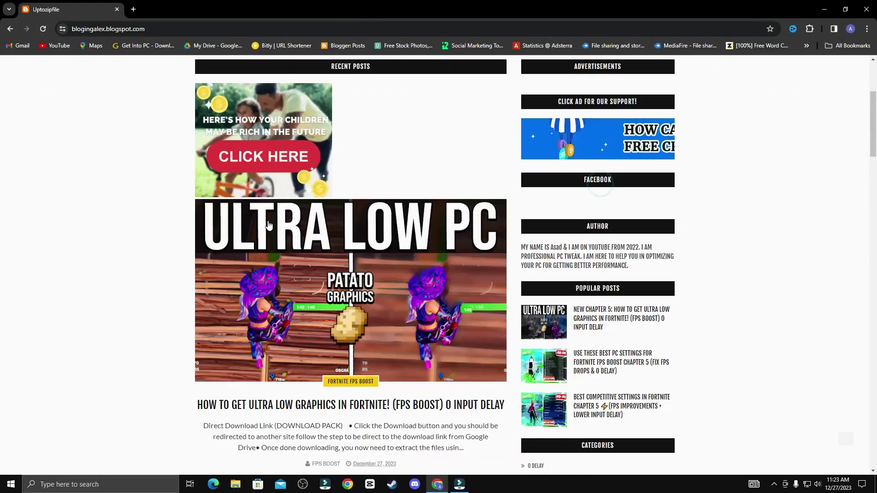
scroll(262, 254, "up", 4)
scroll(306, 259, "down", 5)
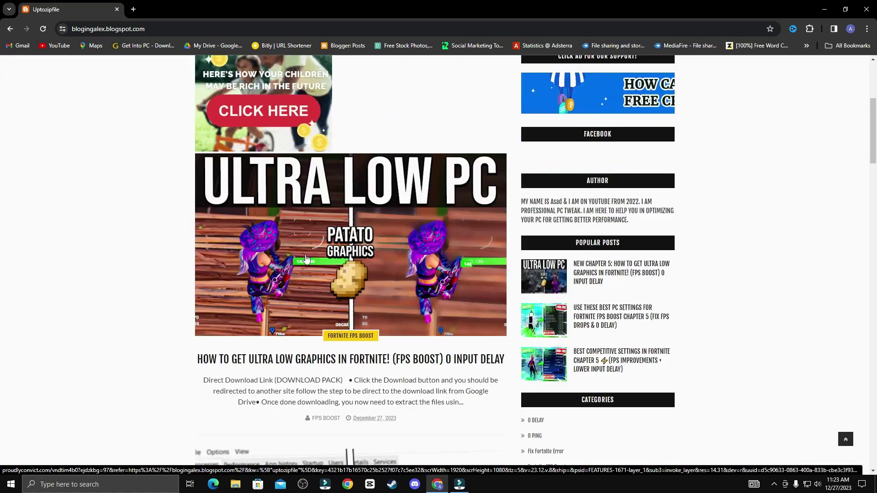
left_click(321, 248)
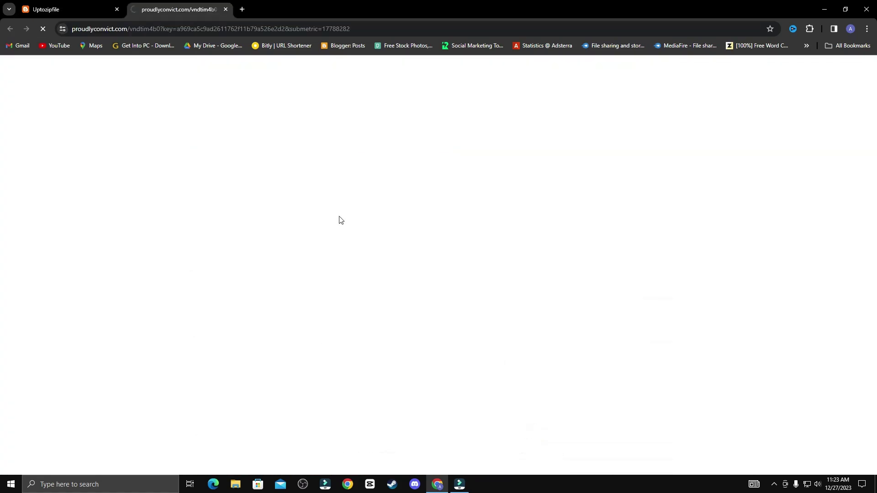
left_click(107, 10)
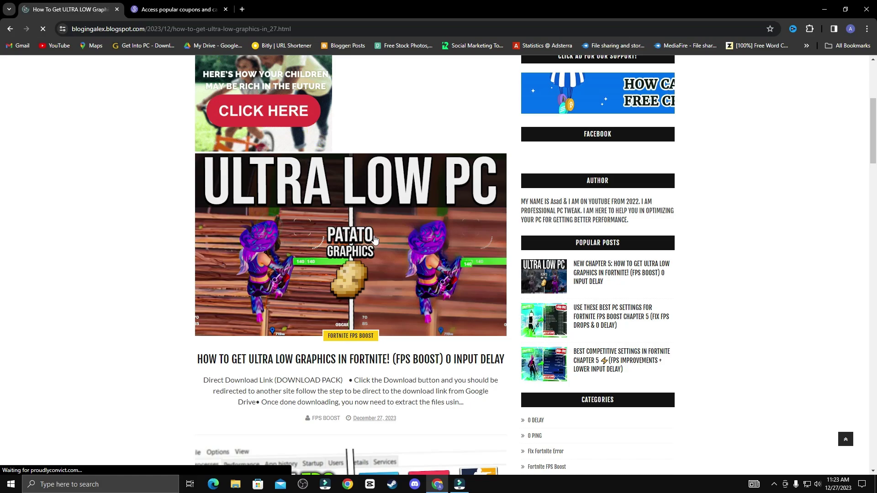
scroll(388, 215, "down", 8)
scroll(408, 190, "up", 8)
scroll(377, 289, "down", 3)
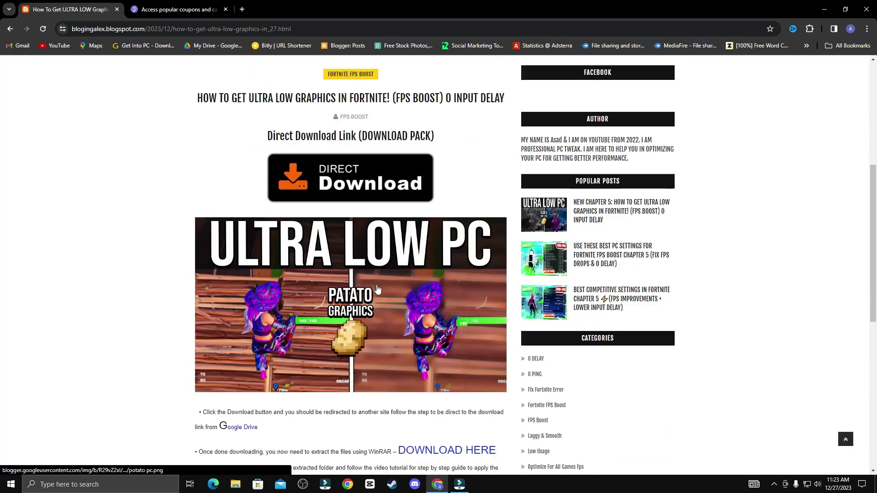
scroll(377, 288, "down", 8)
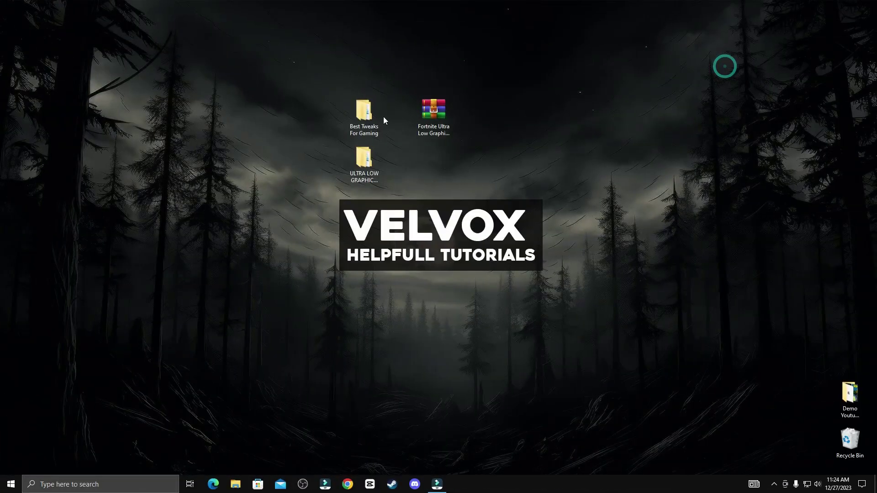
- Open the Best Tweaks For Gaming folder on the desktop and go into its Animations subfolder
left_click(375, 116)
right_click(373, 114)
left_click(393, 121)
left_click(250, 94)
right_click(249, 94)
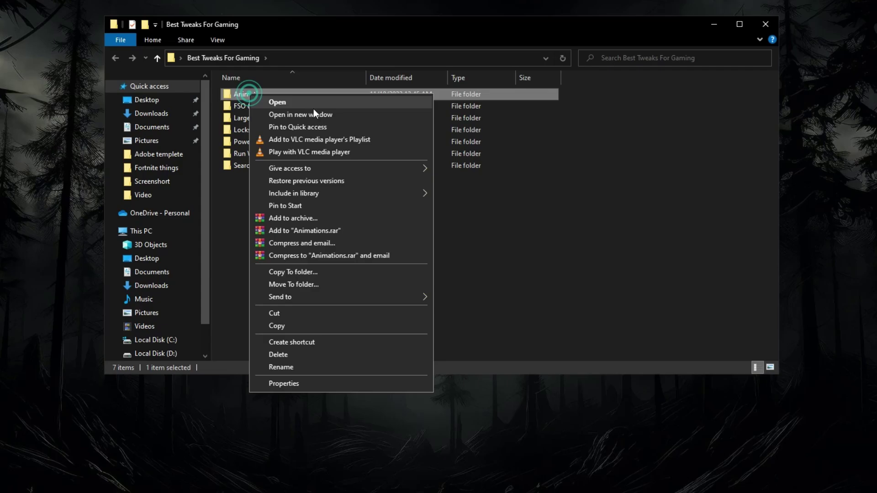
left_click(280, 102)
- Run the Disable Animations (default) and Enable Animations batch files as administrator
left_click_drag(267, 122, 264, 82)
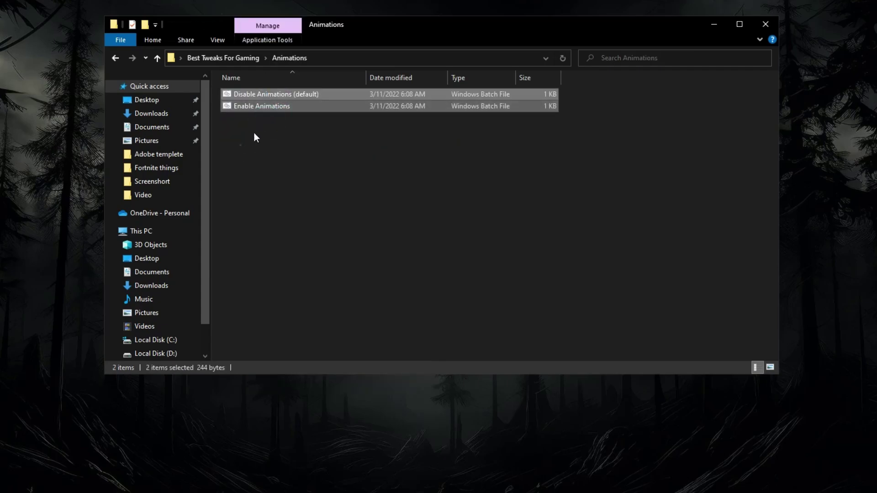
left_click(254, 131)
left_click(273, 92)
right_click(272, 92)
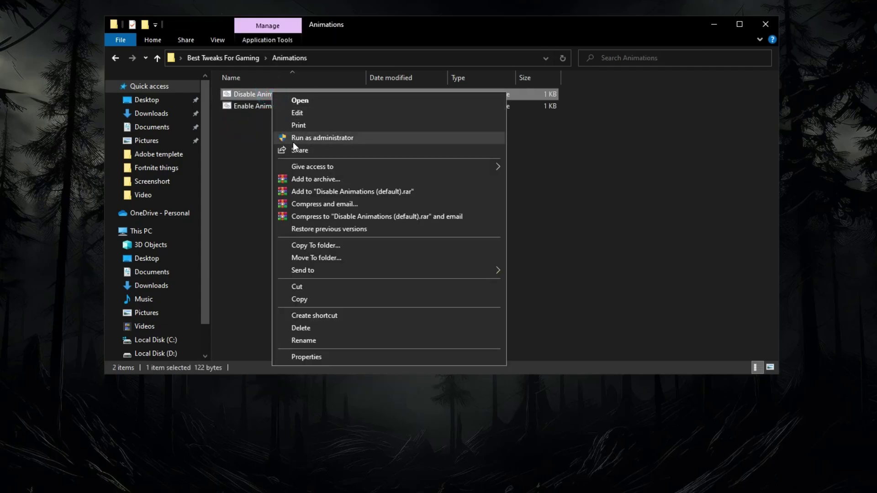
left_click(304, 139)
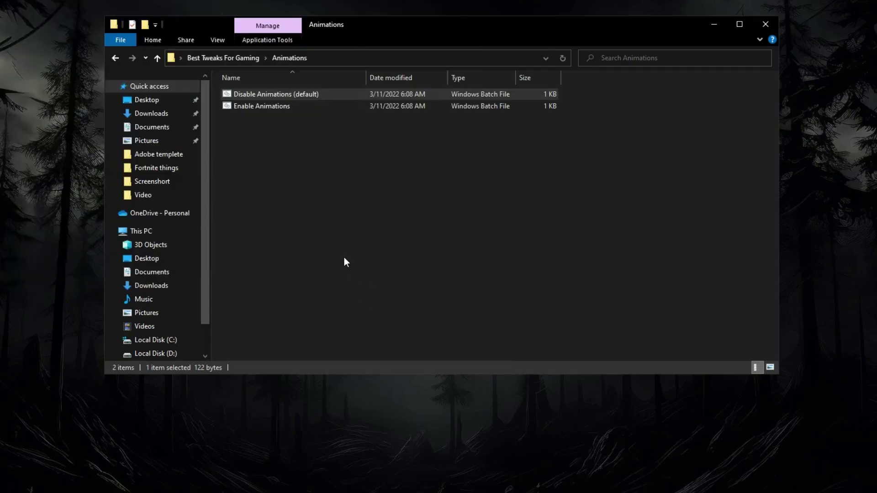
right_click(278, 111)
left_click(311, 160)
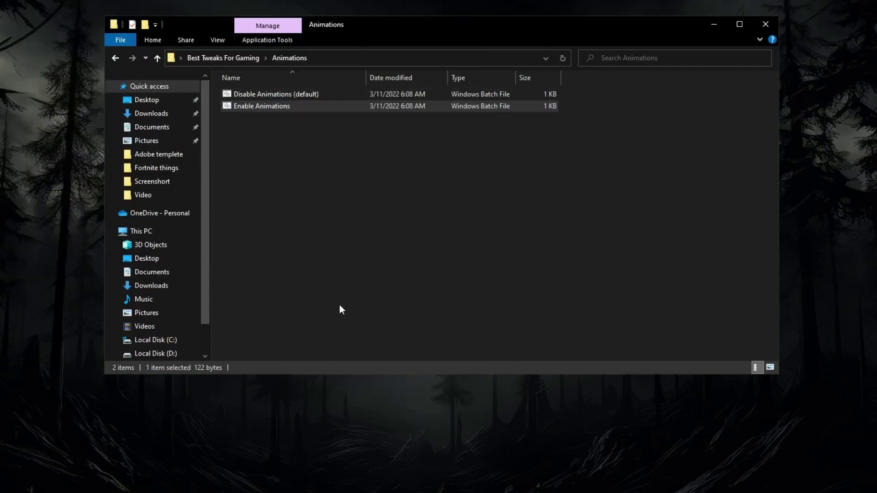
- Merge the Disable FSO & Gamebar (default) file from the FSO & Gamebar folder into the registry
left_click(231, 58)
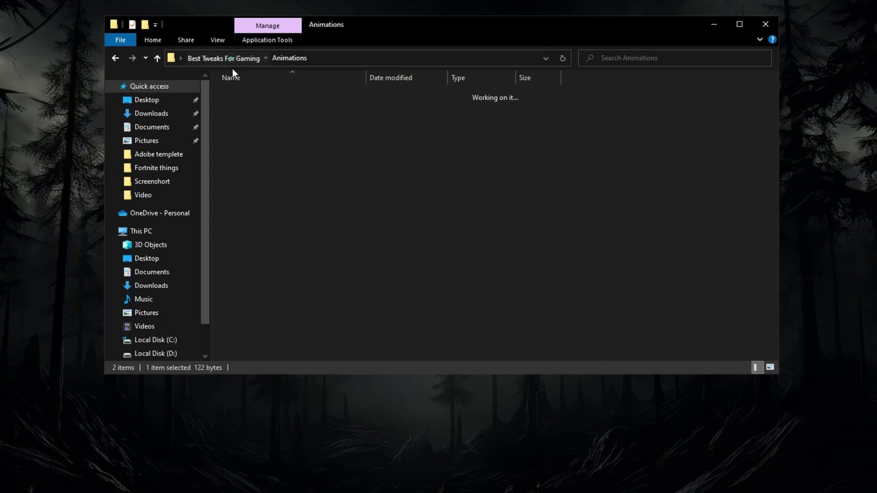
right_click(265, 106)
left_click(308, 117)
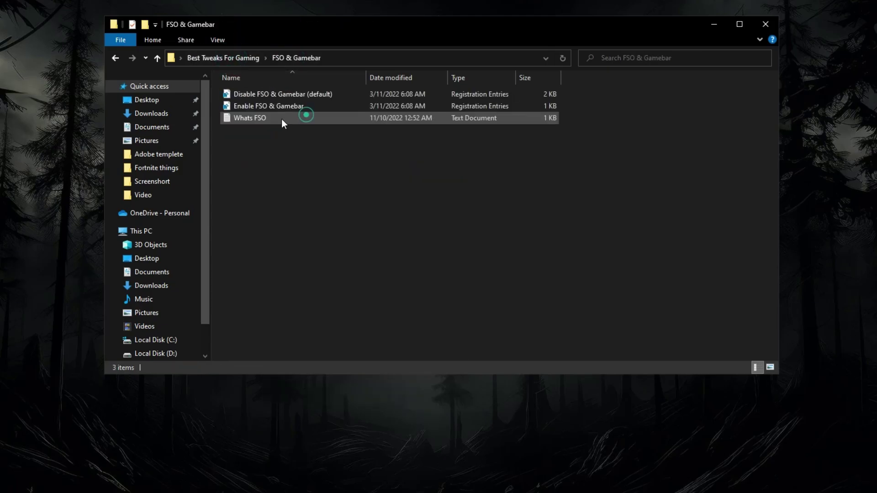
left_click(281, 95)
right_click(281, 95)
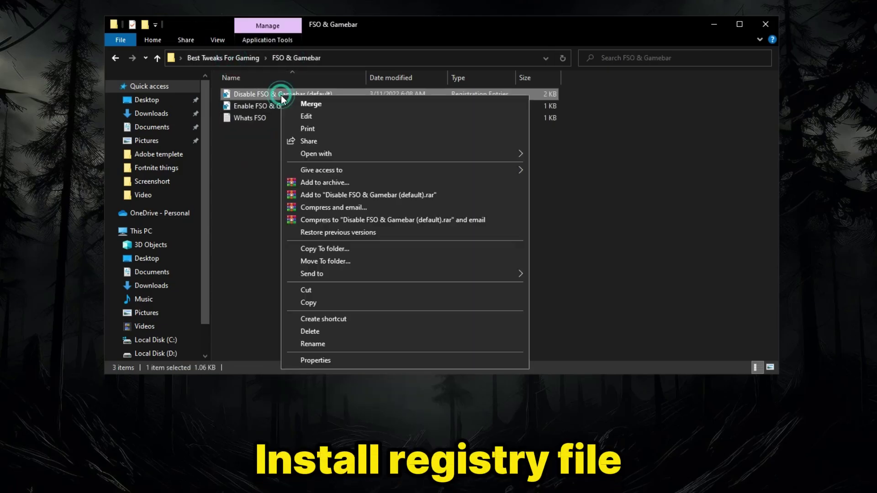
left_click(318, 106)
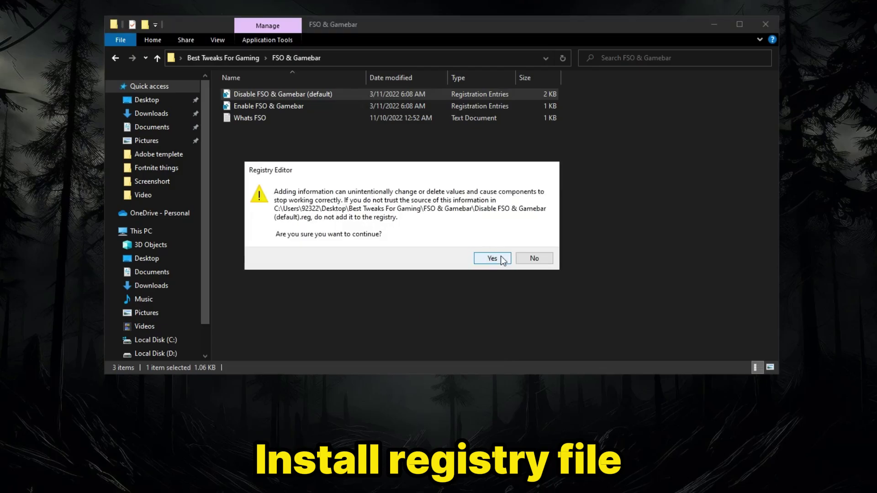
left_click(494, 257)
left_click(544, 245)
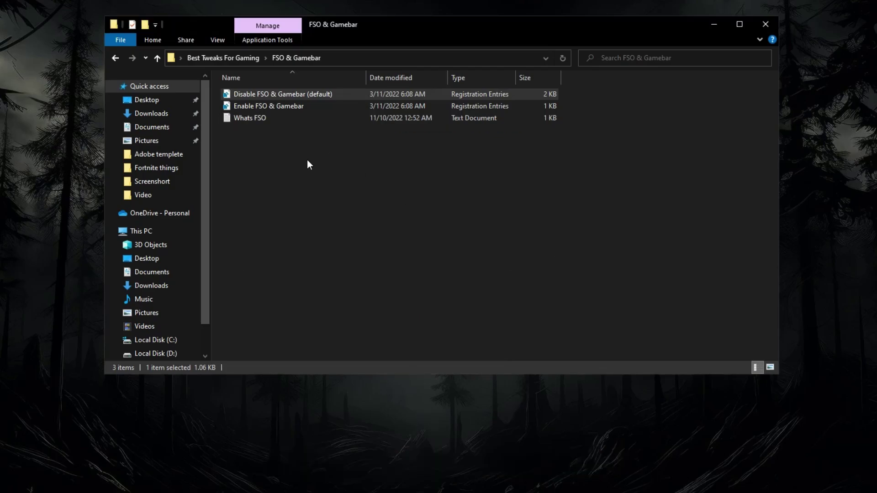
- Merge the Disable LargeSystemCache (Default) file from the LargeSystemCache folder into the registry
left_click(223, 59)
right_click(265, 121)
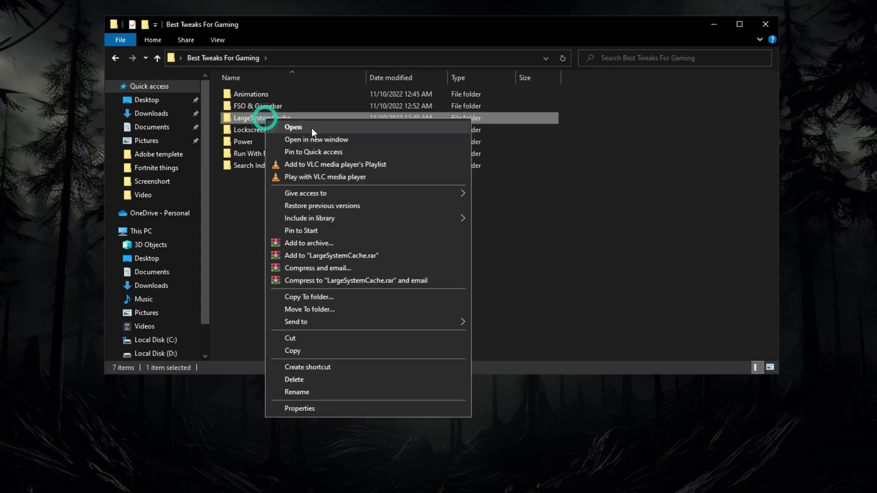
left_click(306, 128)
left_click(277, 94)
right_click(277, 94)
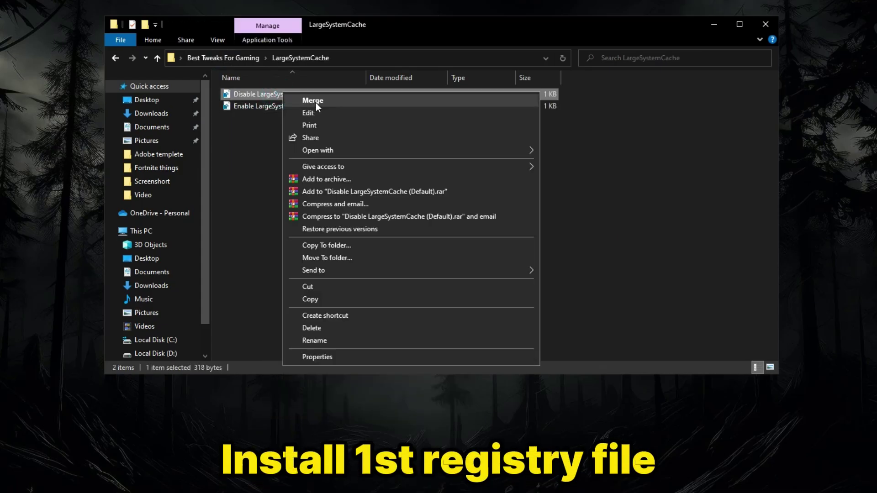
left_click(315, 92)
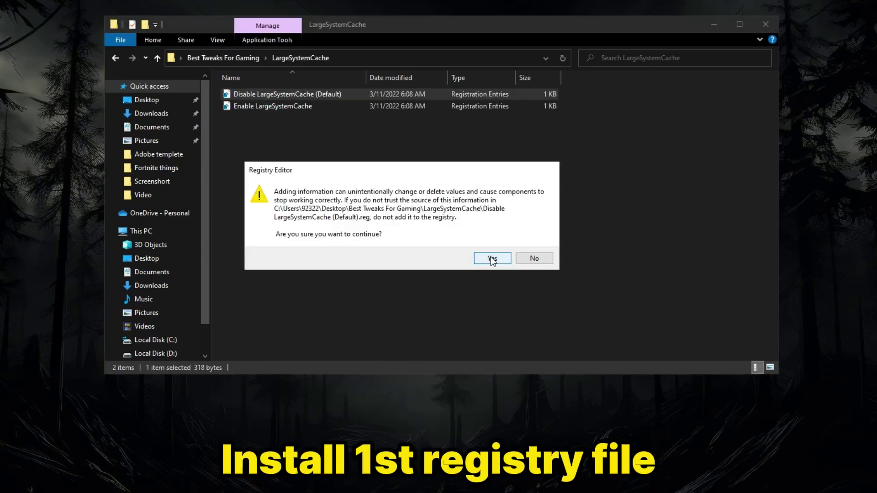
left_click(497, 256)
left_click(542, 243)
- Return to Best Tweaks For Gaming and view the files in the Lockscreen folder
left_click(235, 58)
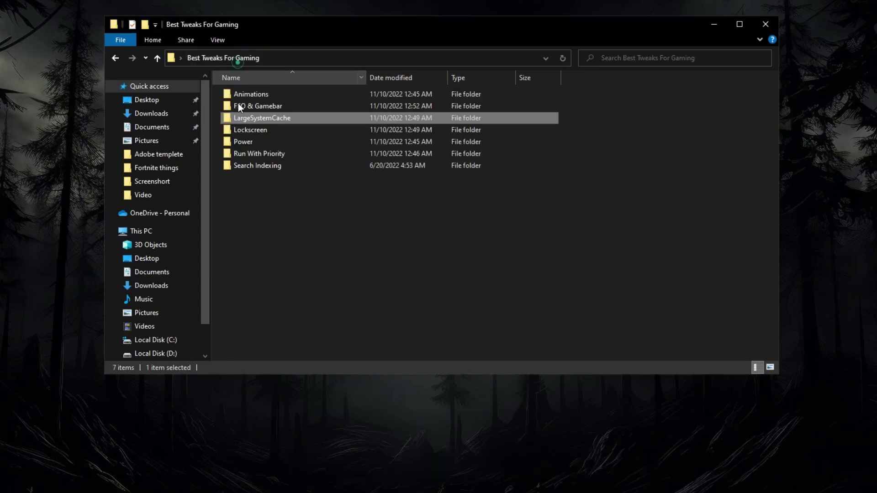
right_click(250, 131)
left_click(280, 144)
left_click_drag(280, 150, 274, 87)
- Go back to Best Tweaks For Gaming and open the Power folder with its batch files
left_click(215, 63)
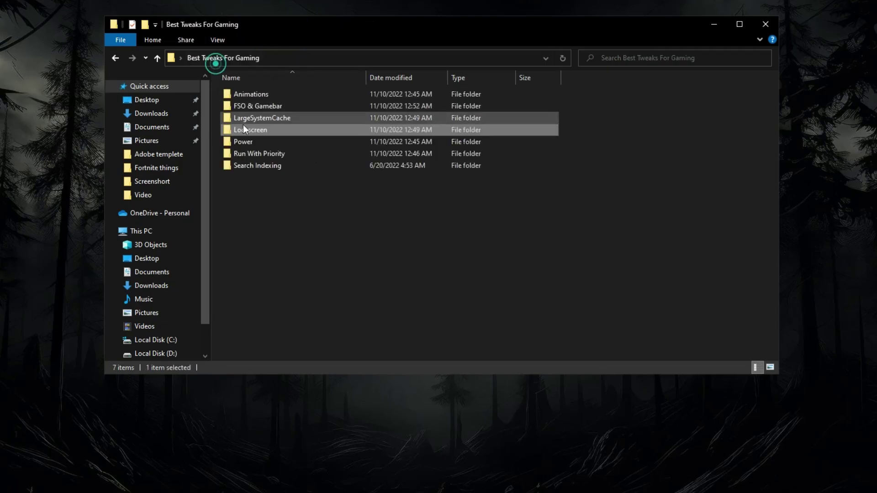
right_click(247, 142)
left_click(300, 149)
left_click_drag(285, 158, 286, 82)
right_click(270, 94)
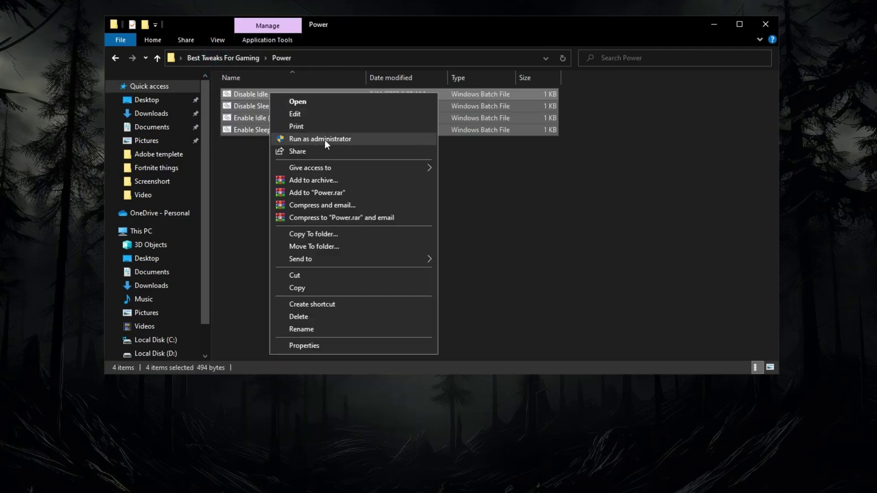
left_click(247, 146)
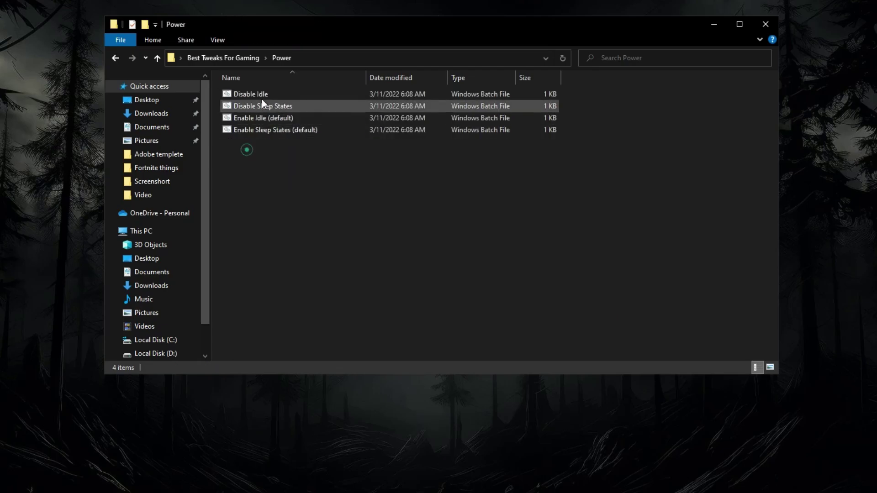
- Run the Disable Idle, Disable Sleep States, Enable Idle (default) and Enable Sleep States (default) batch files as administrator
left_click(264, 94)
right_click(264, 94)
left_click(303, 143)
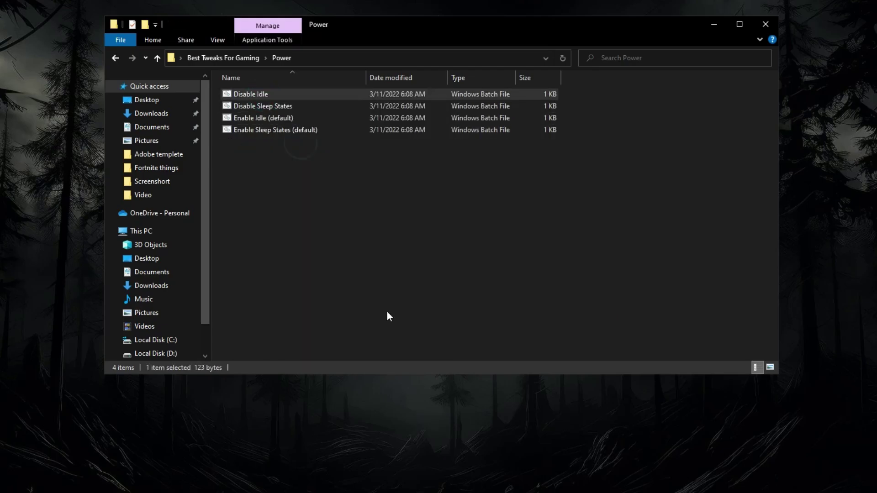
right_click(281, 103)
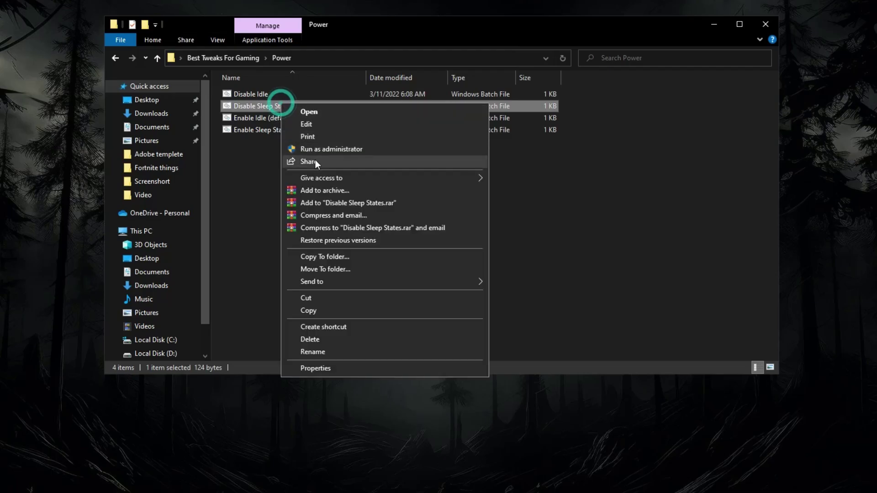
left_click(320, 149)
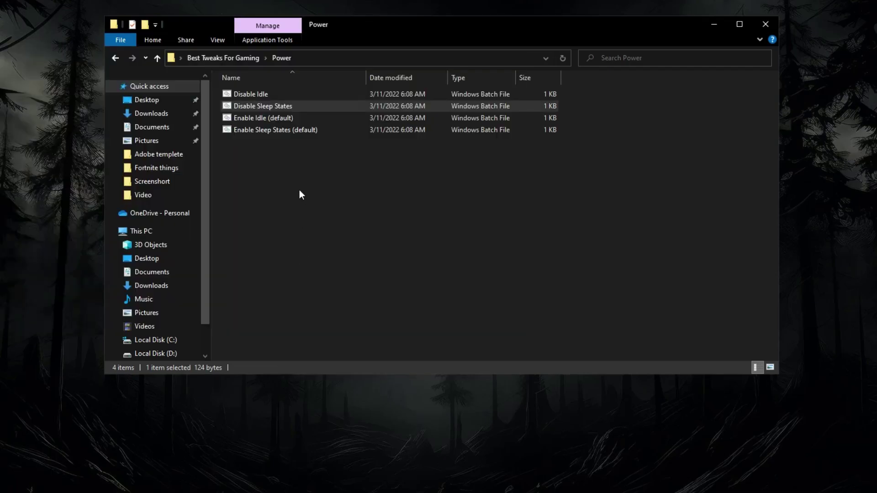
right_click(292, 119)
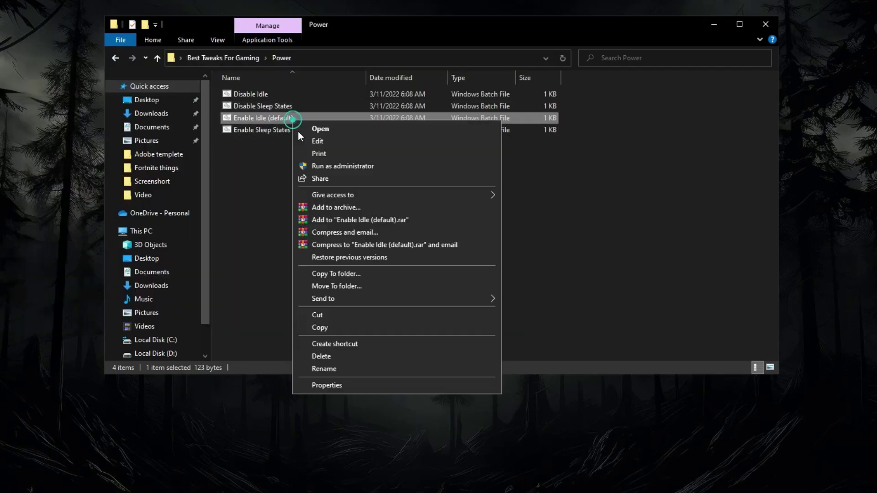
left_click(334, 166)
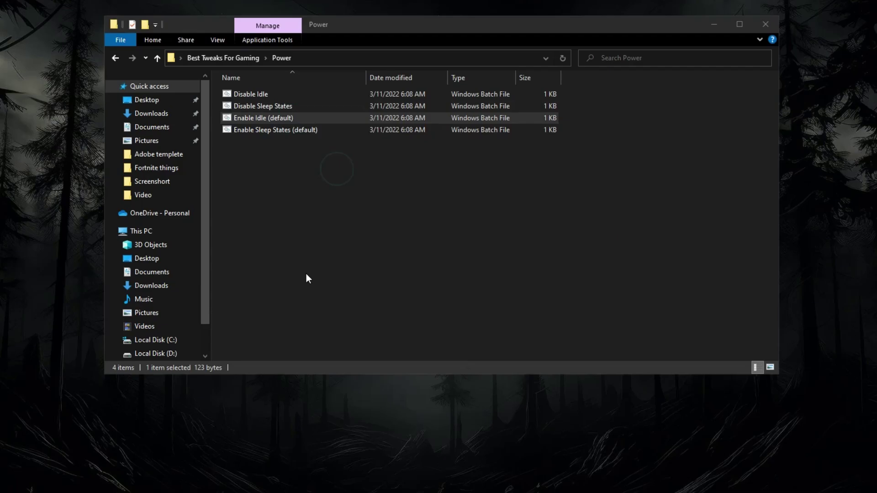
right_click(295, 131)
left_click(330, 179)
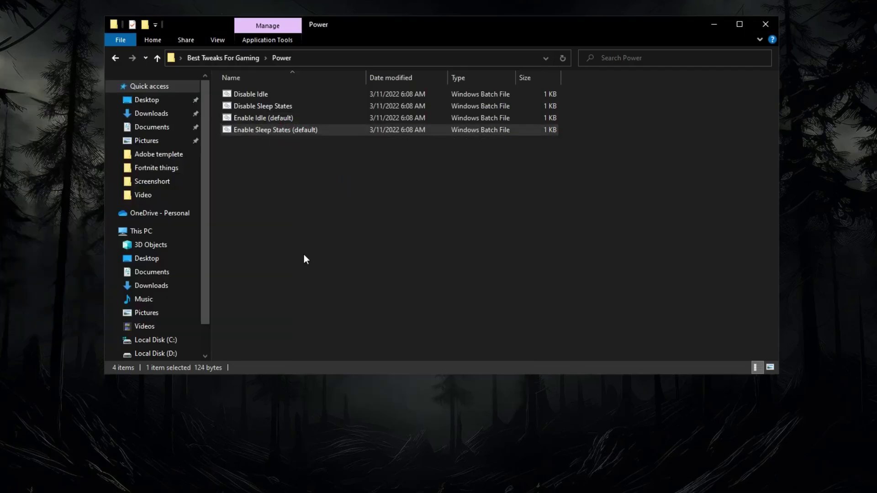
- Return to Best Tweaks For Gaming and open the Run With Priority folder in the same window
left_click(243, 63)
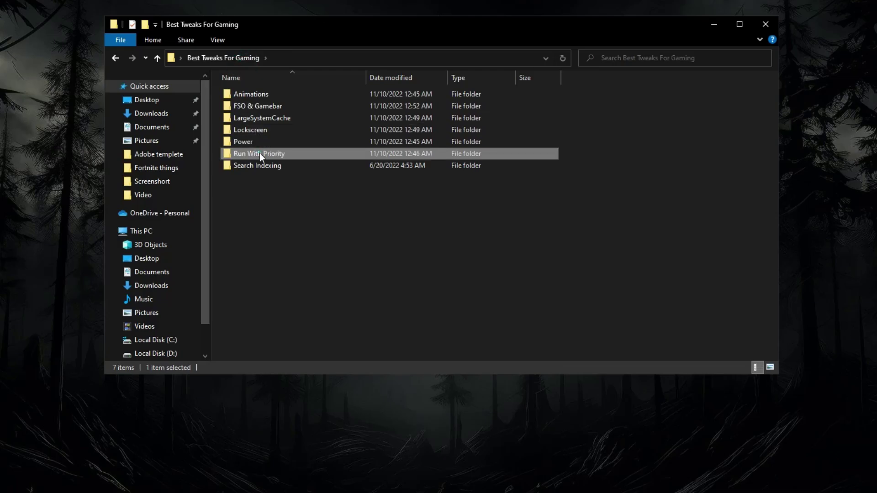
right_click(260, 152)
left_click(303, 172)
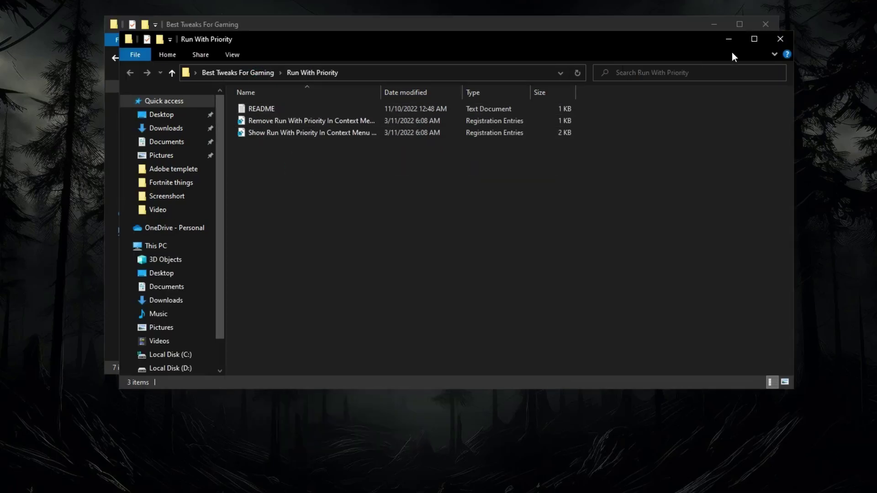
left_click(771, 43)
right_click(291, 160)
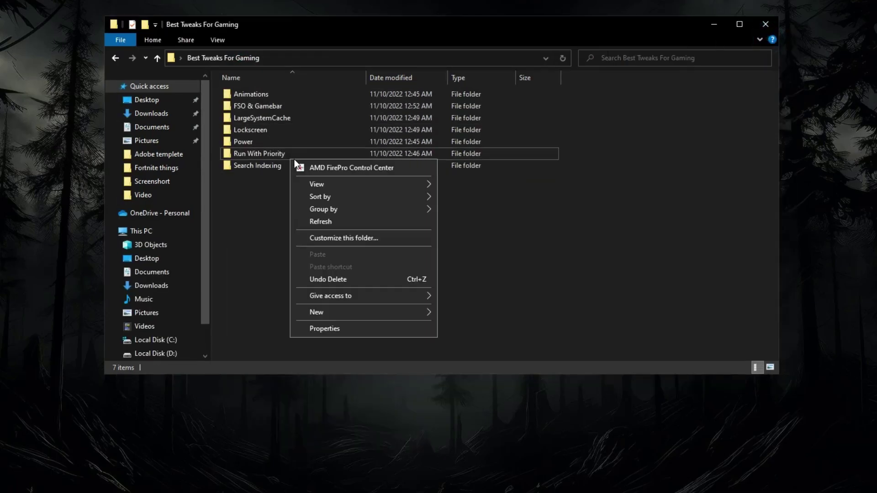
left_click(271, 155)
right_click(271, 156)
left_click(320, 163)
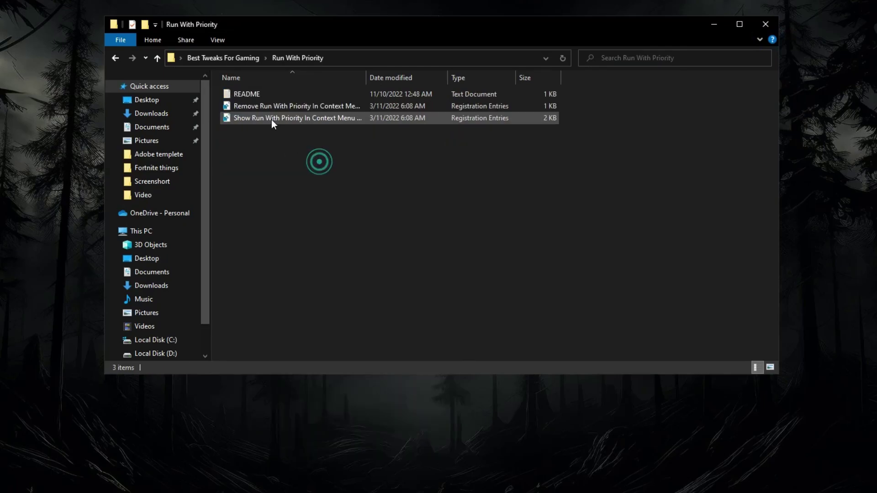
- Try to merge the Remove Run With Priority In Context Menu file into the registry
left_click(273, 109)
left_click(272, 119)
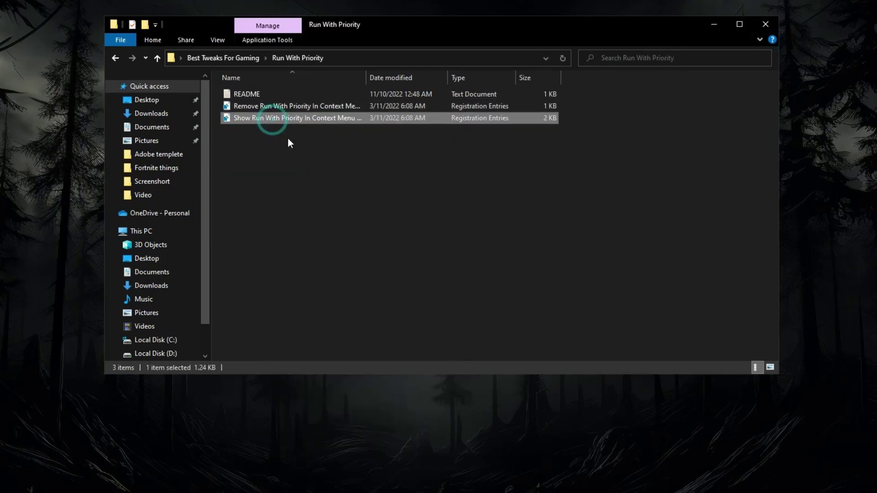
left_click(262, 106)
right_click(262, 106)
left_click(299, 113)
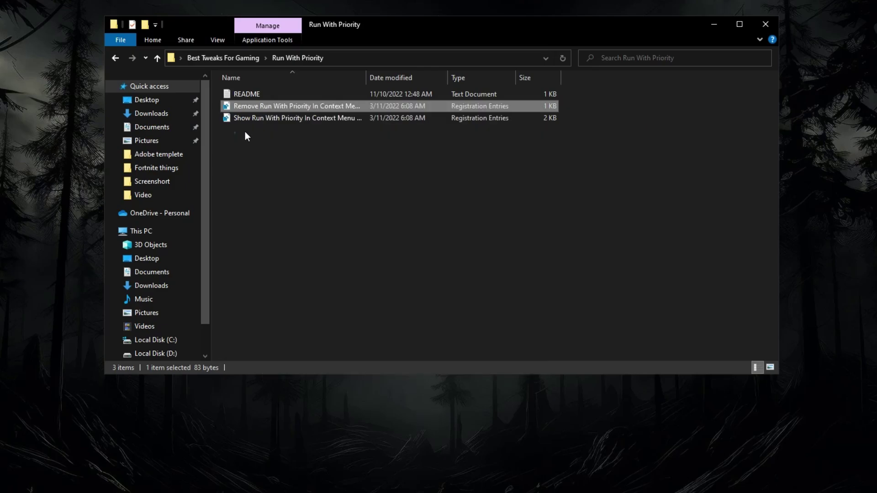
- Merge the Show Run With Priority In Context Menu file into the registry
left_click(267, 119)
right_click(267, 120)
left_click(289, 129)
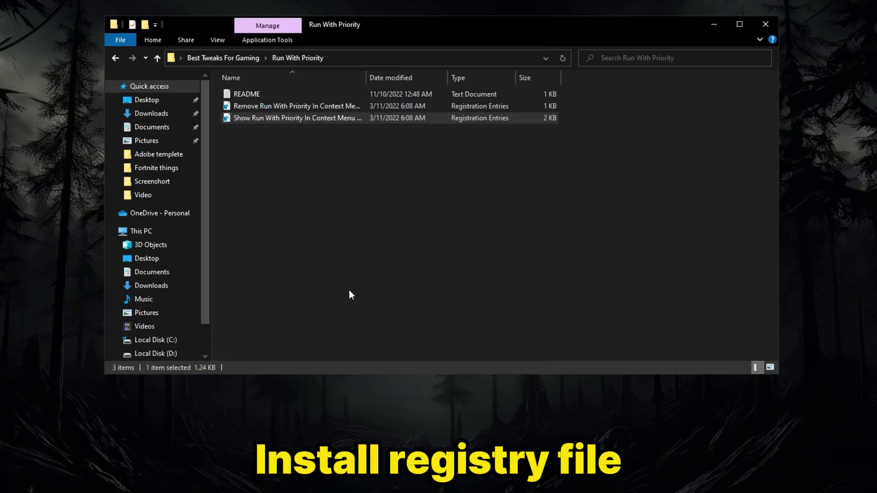
left_click(492, 258)
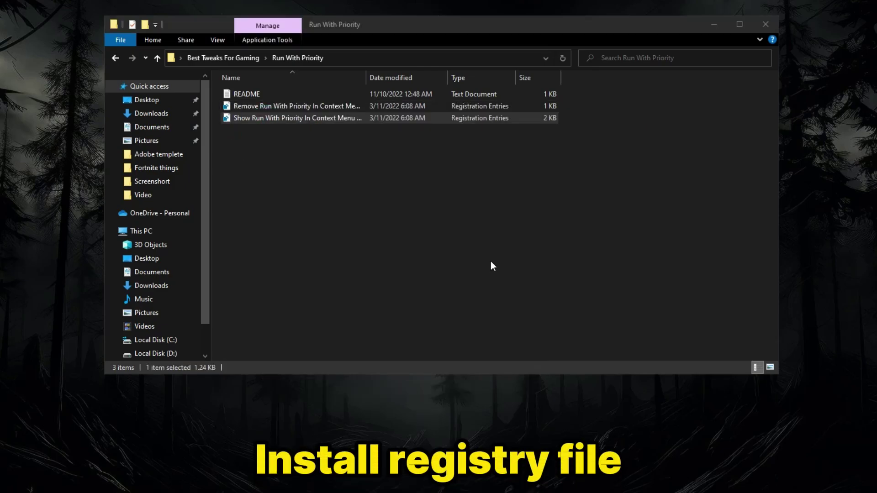
left_click(581, 245)
- Return to Best Tweaks For Gaming and open the Search Indexing folder
left_click(231, 58)
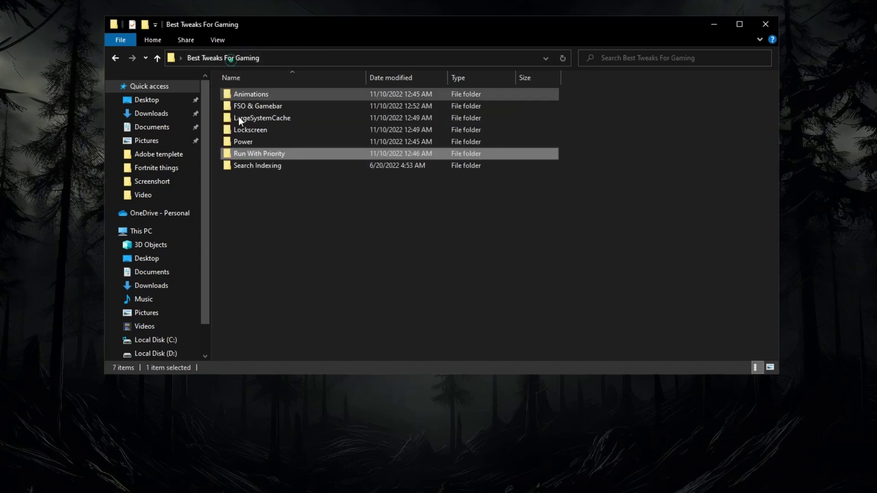
right_click(256, 168)
left_click(281, 177)
left_click_drag(284, 177, 278, 97)
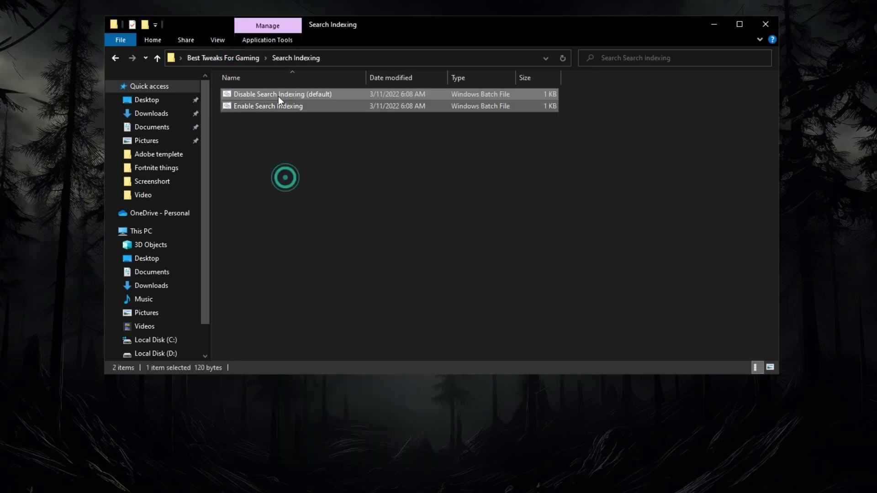
left_click(247, 141)
- Run the Disable Search Indexing (default) and Enable Search Indexing batch files as administrator
right_click(268, 98)
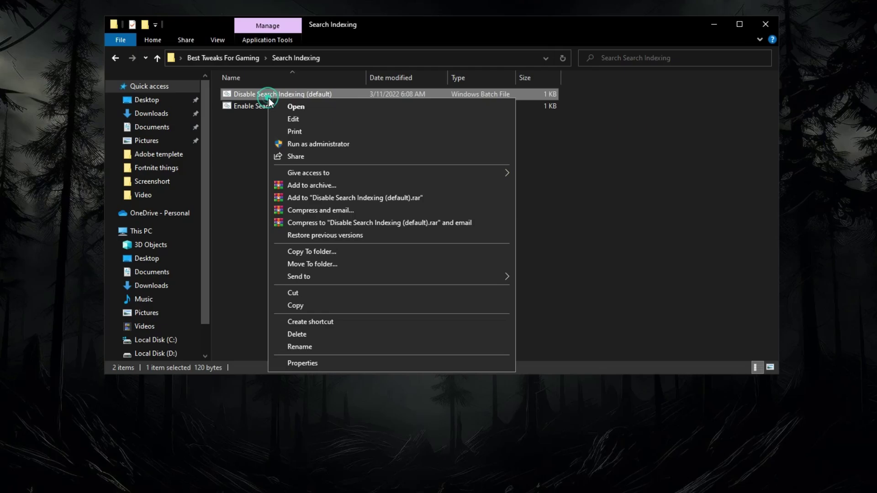
left_click(303, 145)
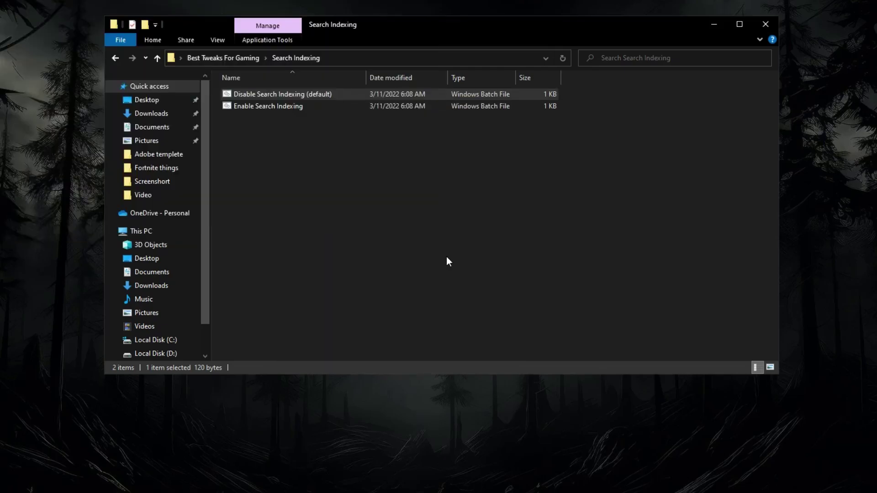
right_click(267, 108)
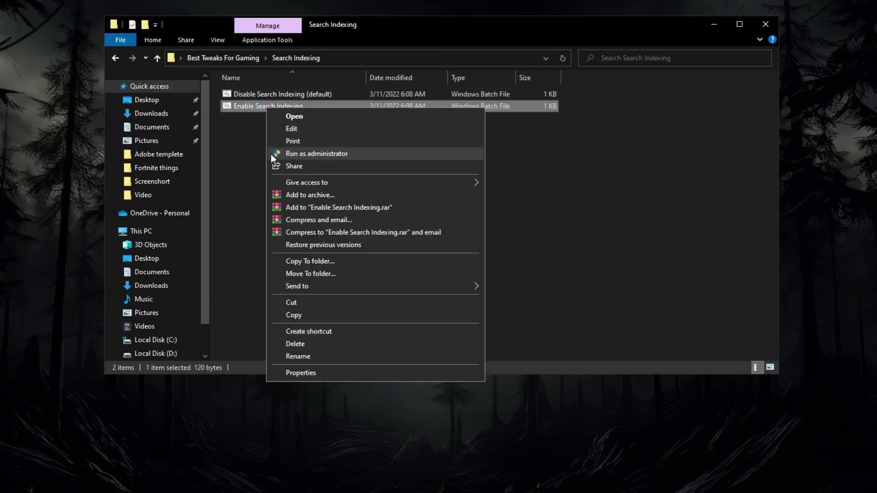
left_click(270, 155)
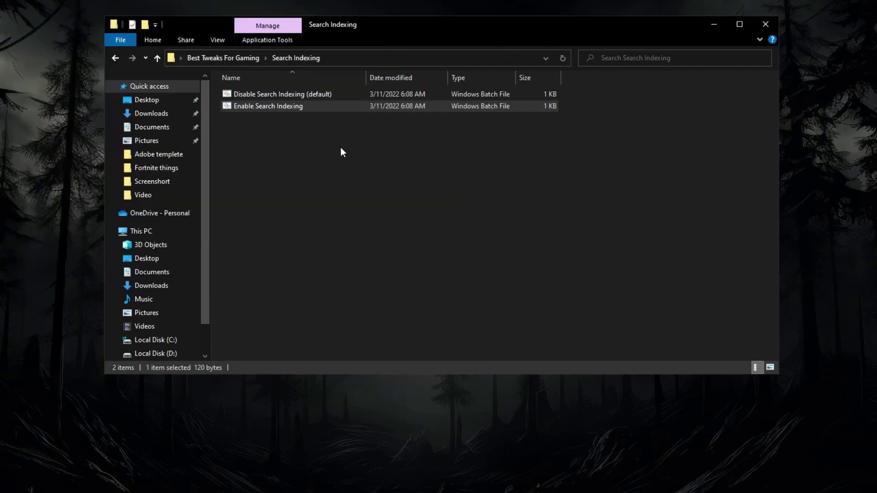
- Return to the Best Tweaks For Gaming folder and close its window
left_click(223, 58)
left_click(286, 199)
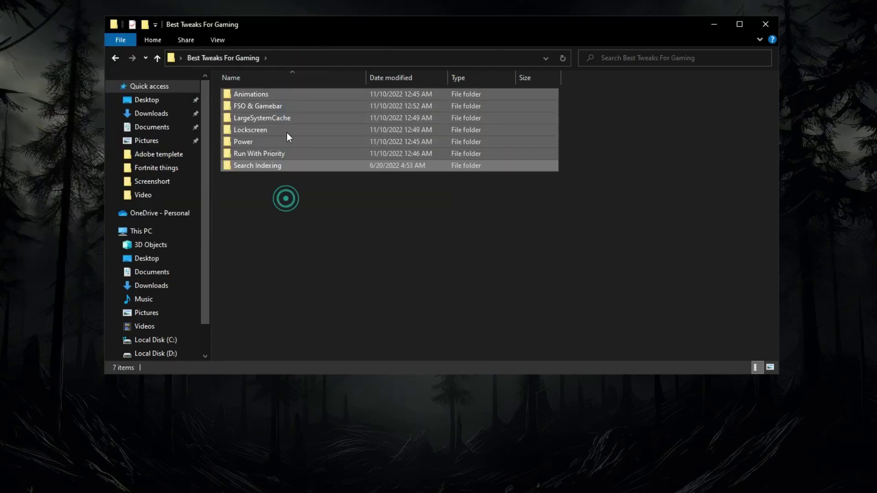
left_click(304, 217)
left_click_drag(781, 24, 777, 26)
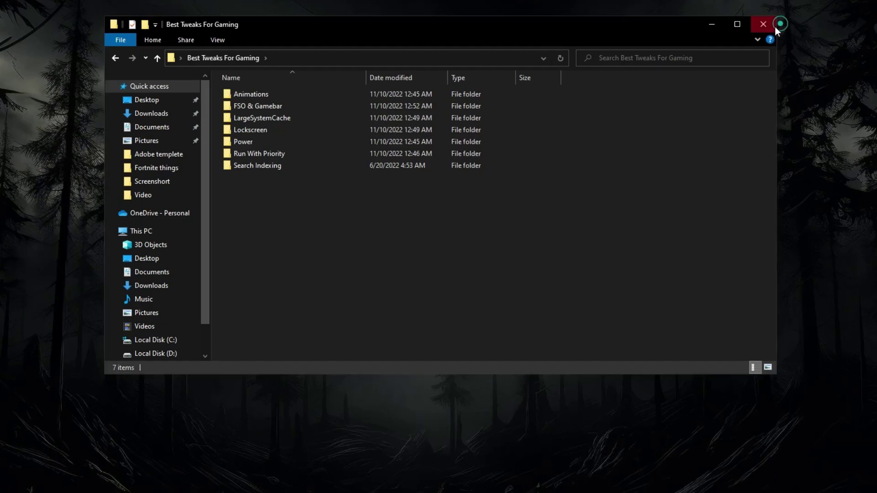
left_click(763, 29)
- Open the ULTRA LOW GRAPHICS FORTNITE folder on the desktop and go into LOW END PC (INTEL-AMD-NVIDIA)
right_click(310, 144)
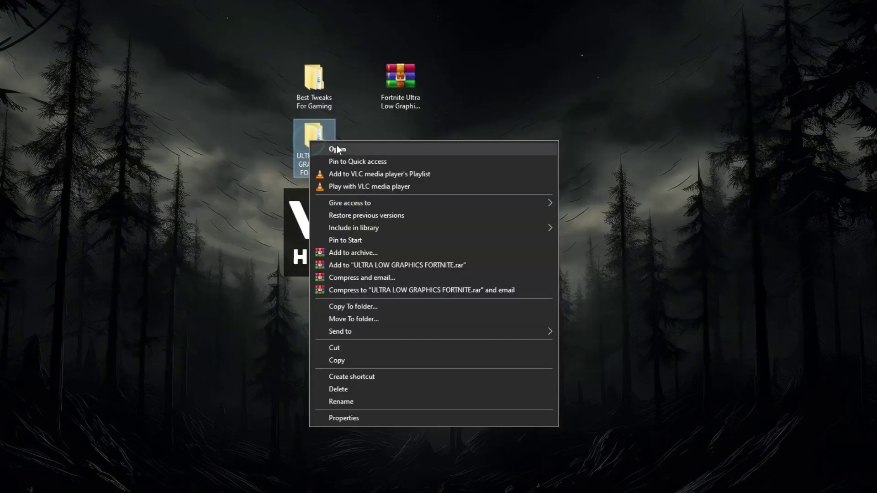
left_click(336, 145)
left_click(272, 176)
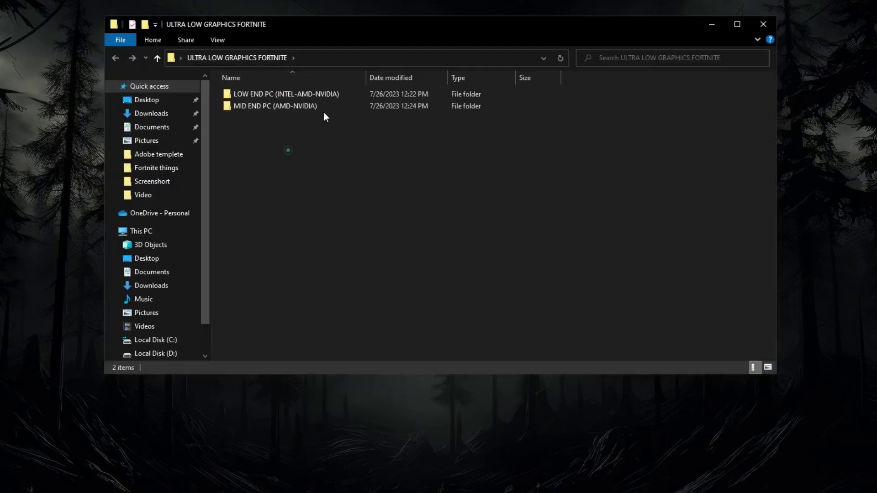
left_click(271, 105)
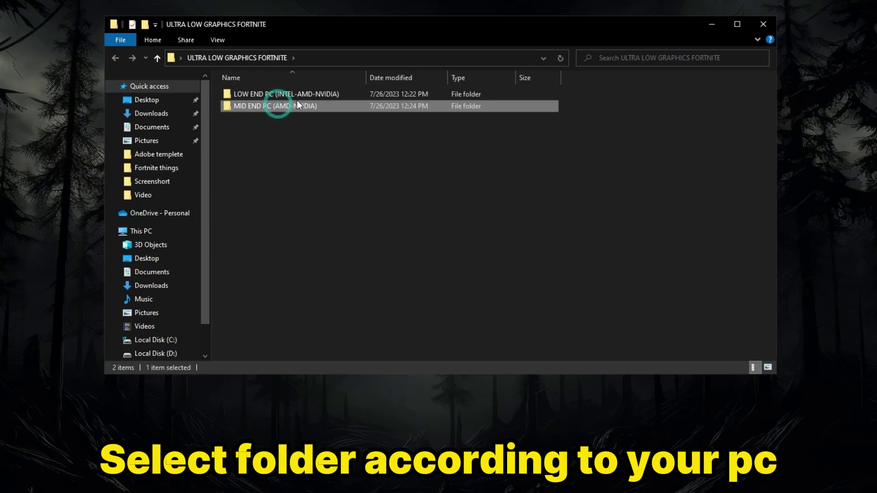
left_click(282, 96)
right_click(280, 95)
left_click(320, 108)
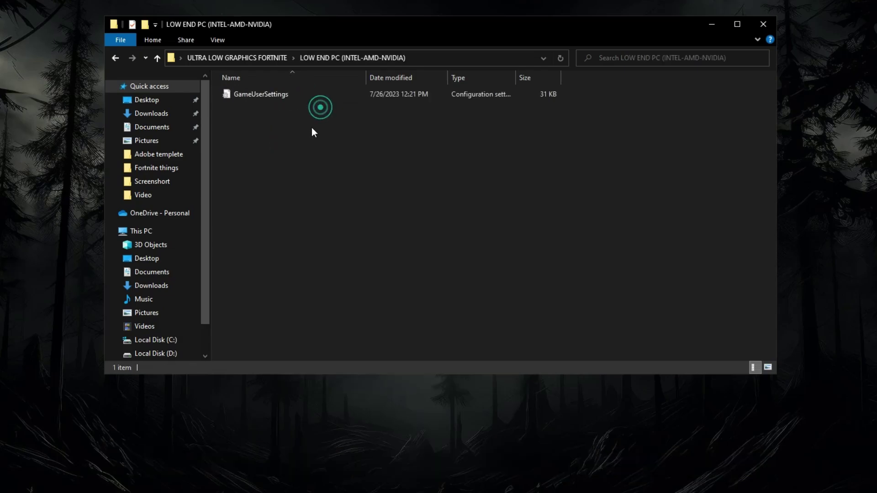
- Copy the GameUserSettings file and go to the FortniteGame > Saved > Config > WindowClient folder on Local Disk (D:)
right_click(280, 98)
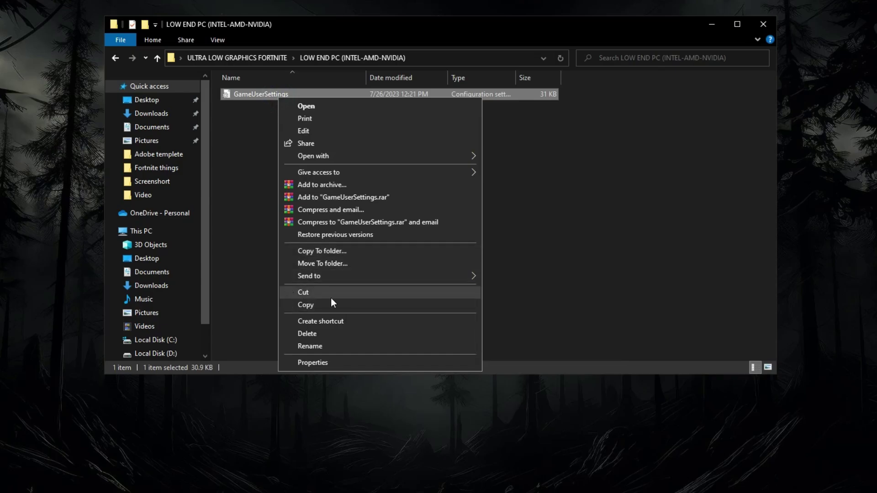
left_click(314, 305)
left_click(145, 231)
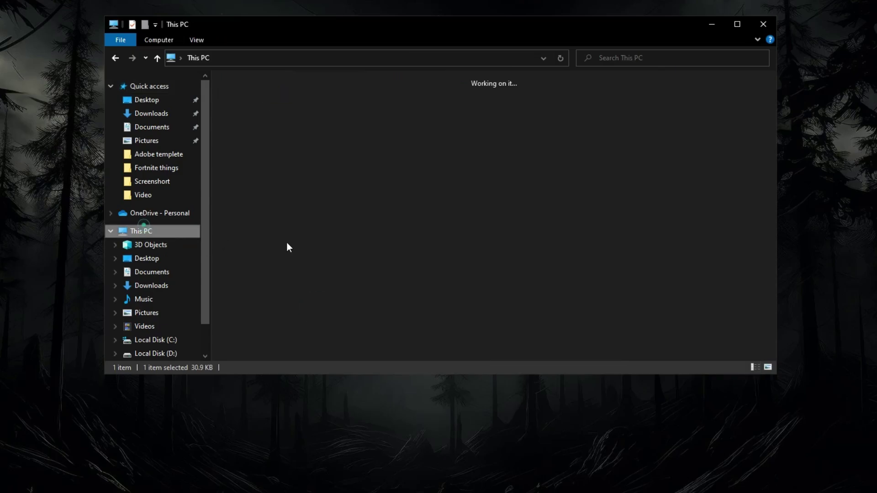
double_click(436, 210)
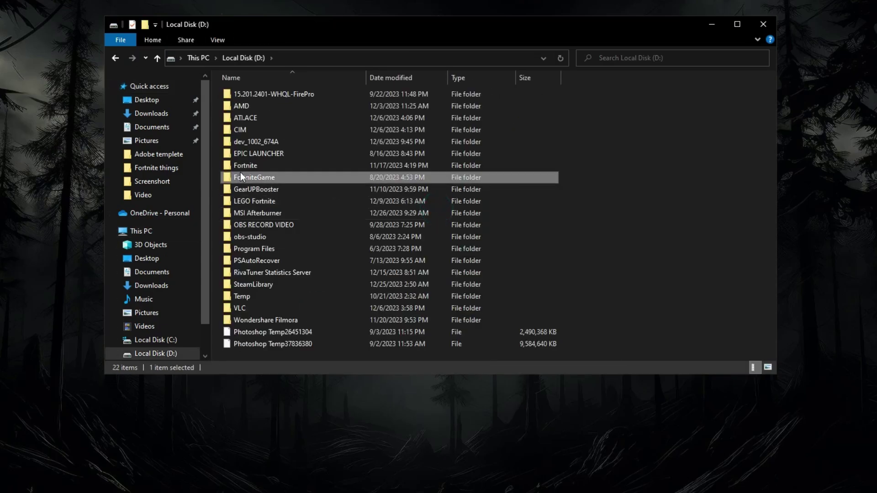
double_click(240, 176)
double_click(254, 97)
double_click(254, 103)
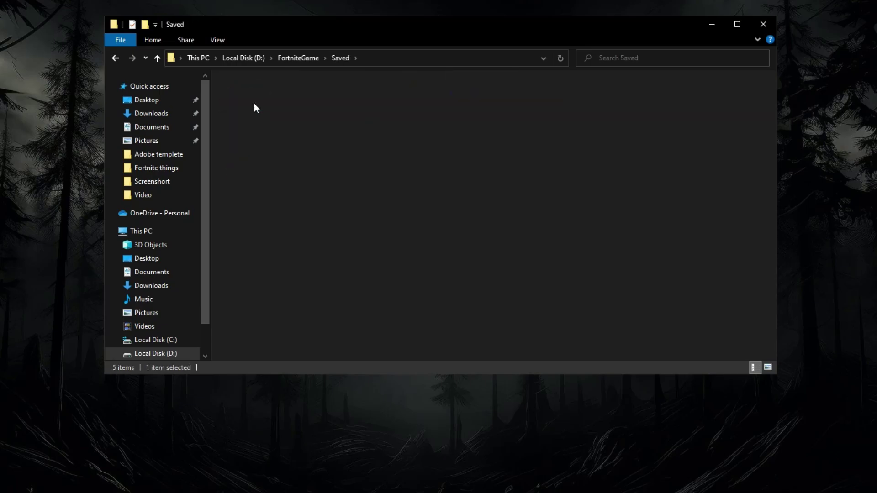
double_click(255, 106)
- Paste GameUserSettings into the WindowClient folder, replacing the existing file, and refresh the folder
right_click(289, 152)
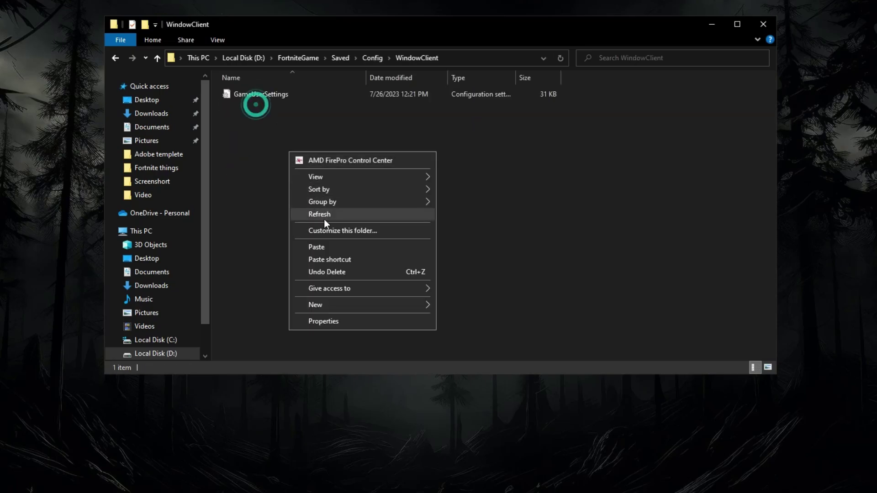
left_click(317, 246)
left_click(182, 172)
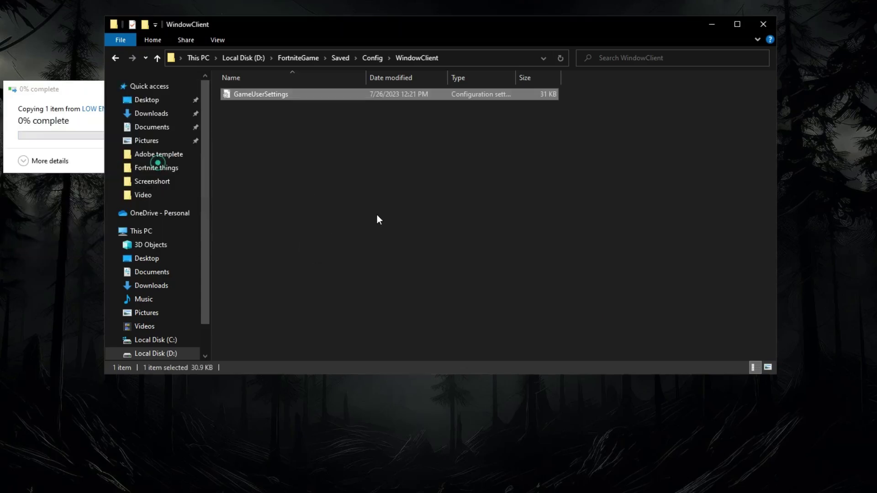
right_click(402, 212)
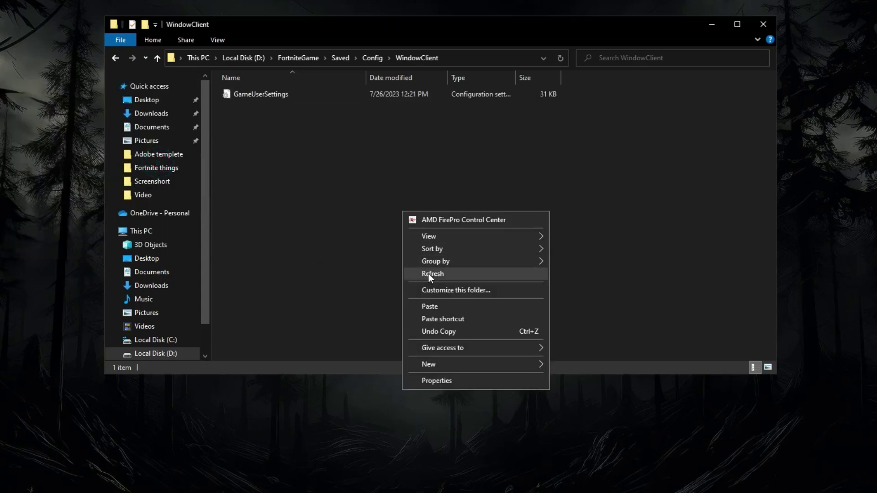
left_click(429, 273)
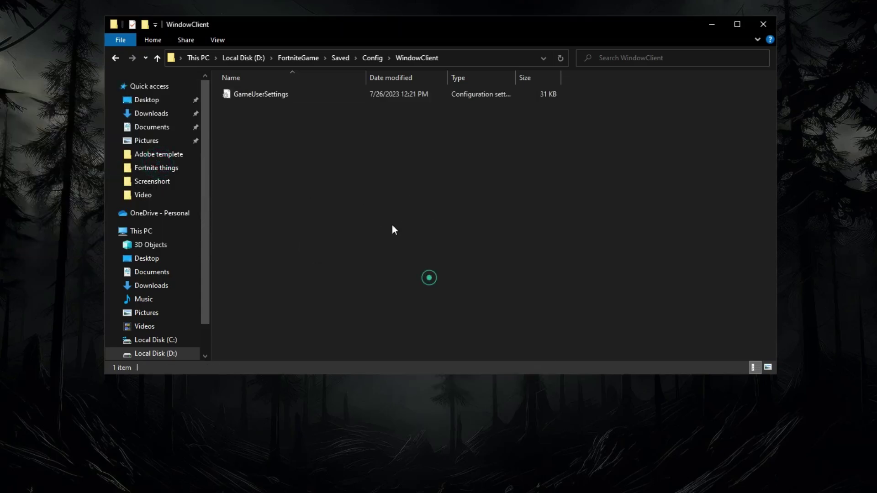
- Close WindowClient, view the MID END PC (AMD-NVIDIA) folder inside ULTRA LOW GRAPHICS FORTNITE, and close its window
left_click(761, 30)
right_click(323, 157)
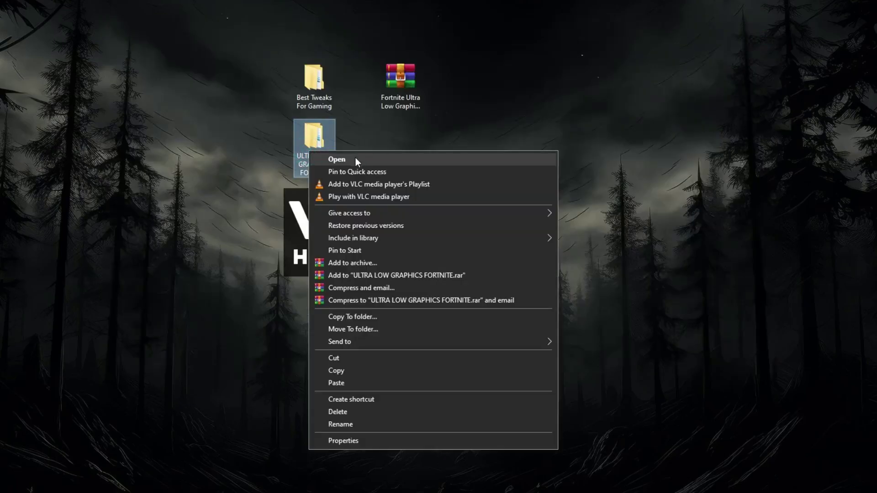
left_click(356, 158)
right_click(284, 106)
left_click(326, 116)
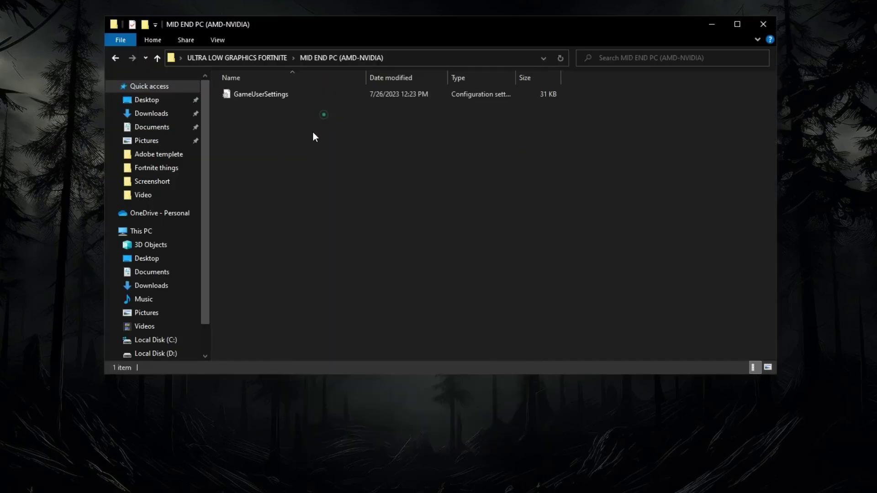
left_click(288, 131)
left_click(322, 144)
left_click(763, 23)
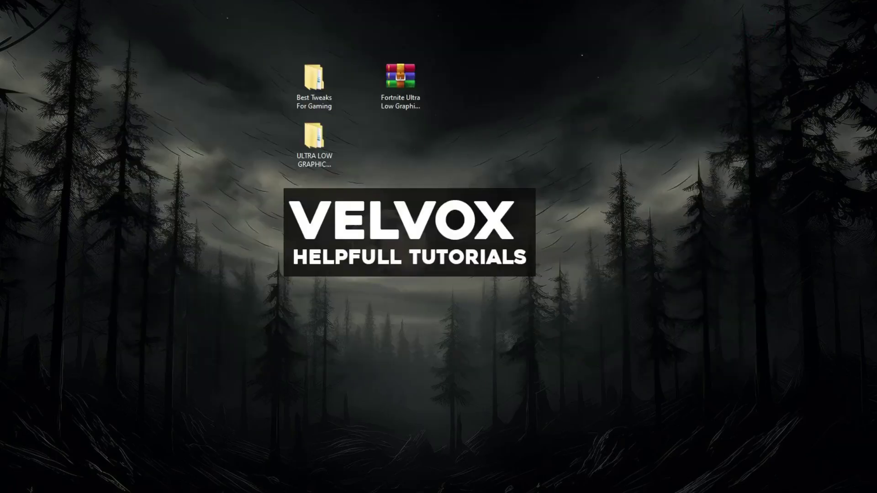
- Open the user's Temp folder by running the command %temp%
left_click(11, 482)
right_click(11, 482)
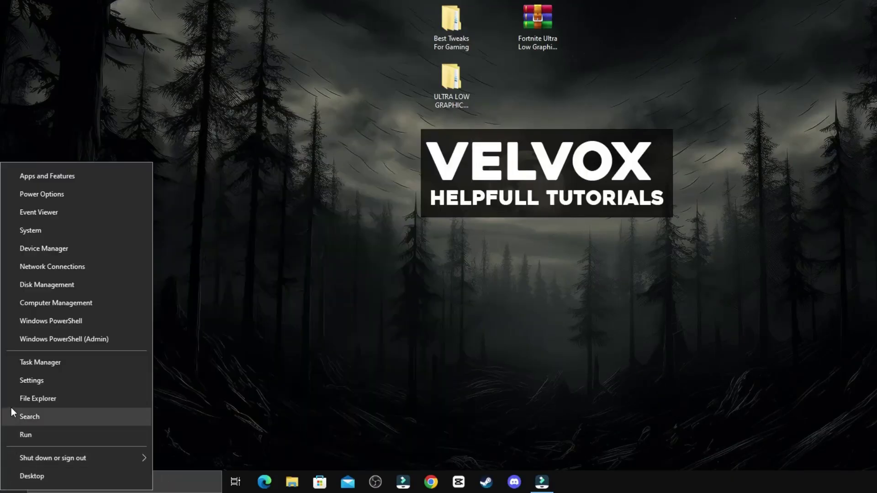
left_click(25, 436)
left_click_drag(116, 352, 477, 142)
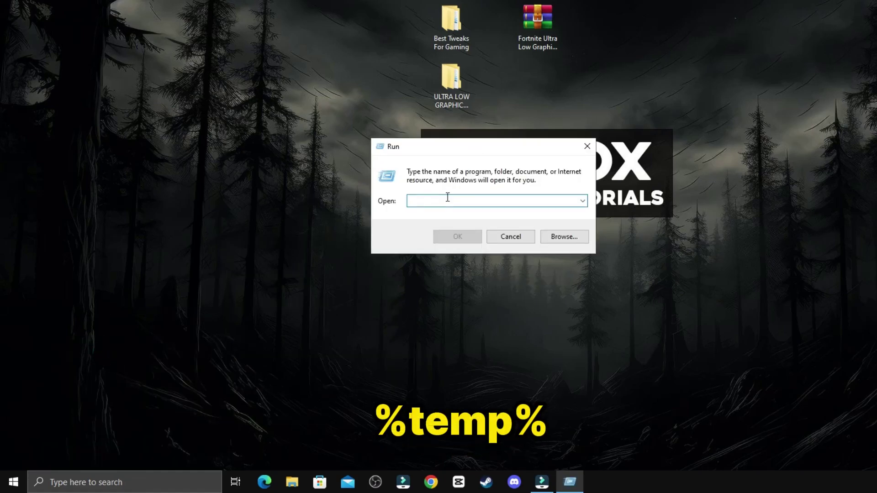
type("%temp")
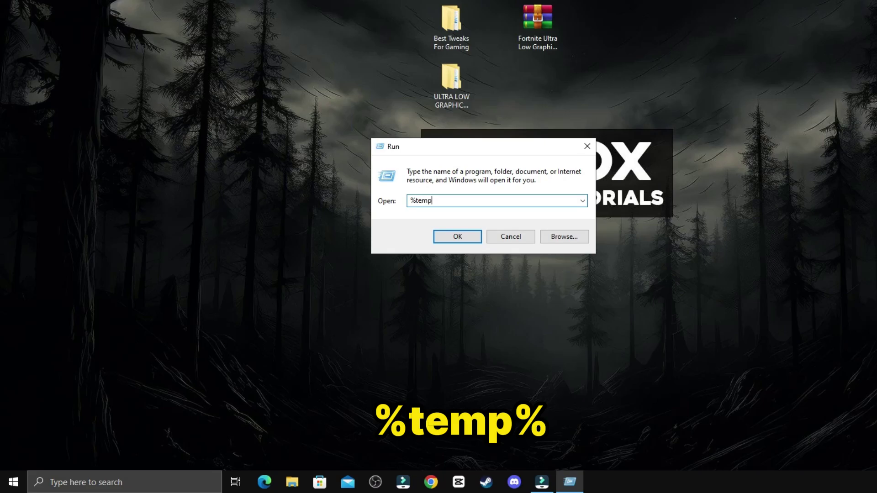
type("%")
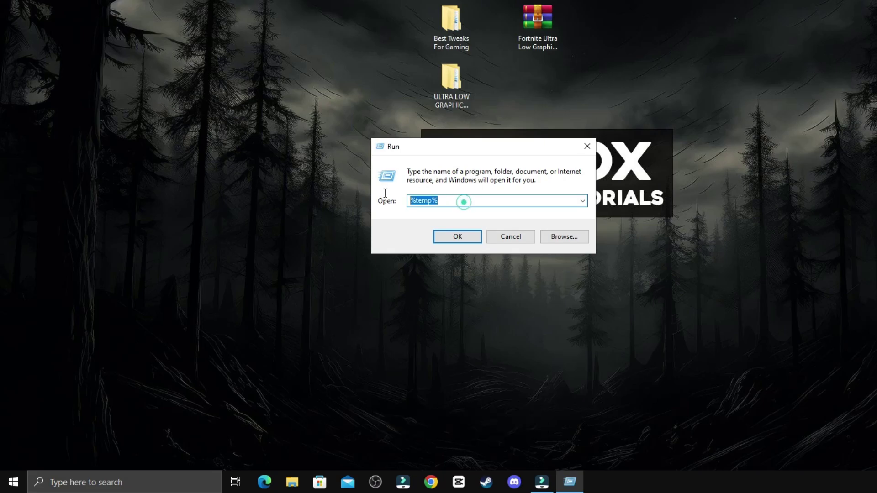
right_click(464, 202)
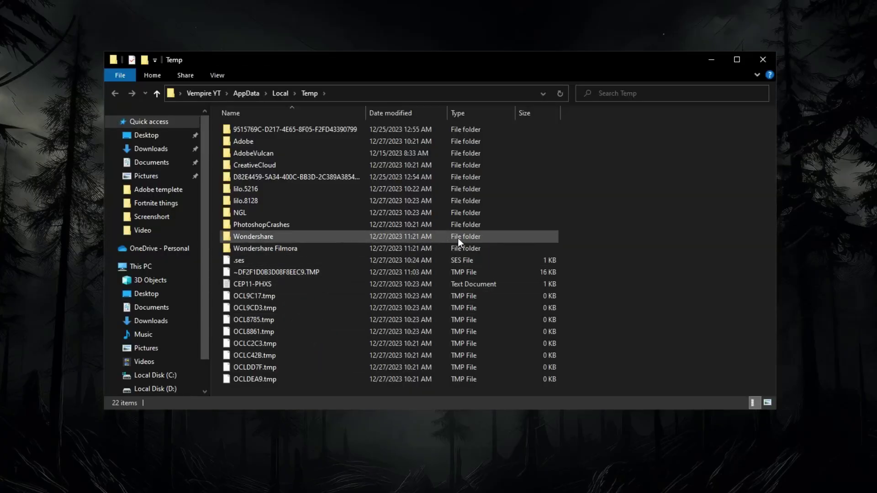
- Delete everything in the Temp folder, skipping all items in use, refresh the folder and close it
left_click_drag(622, 122, 341, 393)
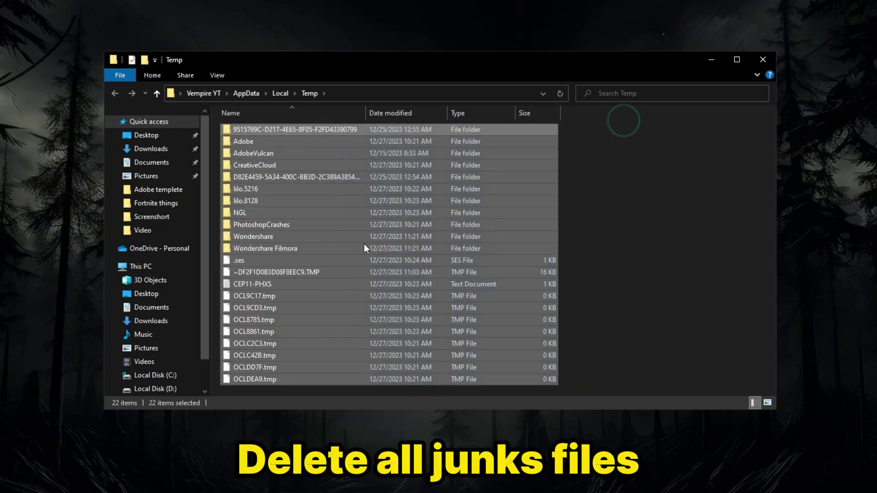
right_click(368, 190)
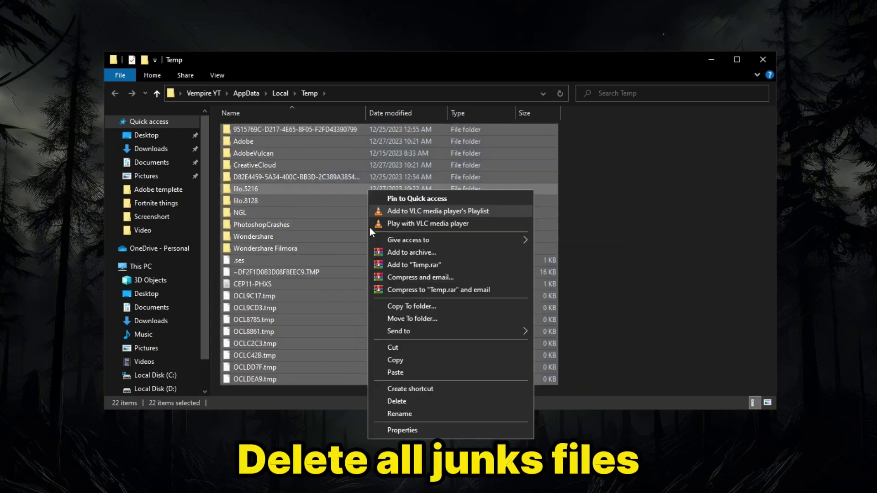
left_click(392, 403)
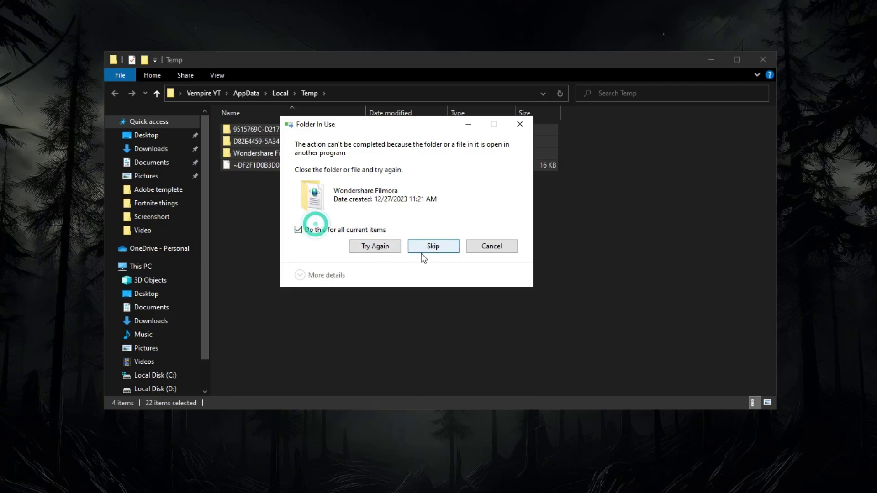
left_click(427, 250)
left_click(428, 220)
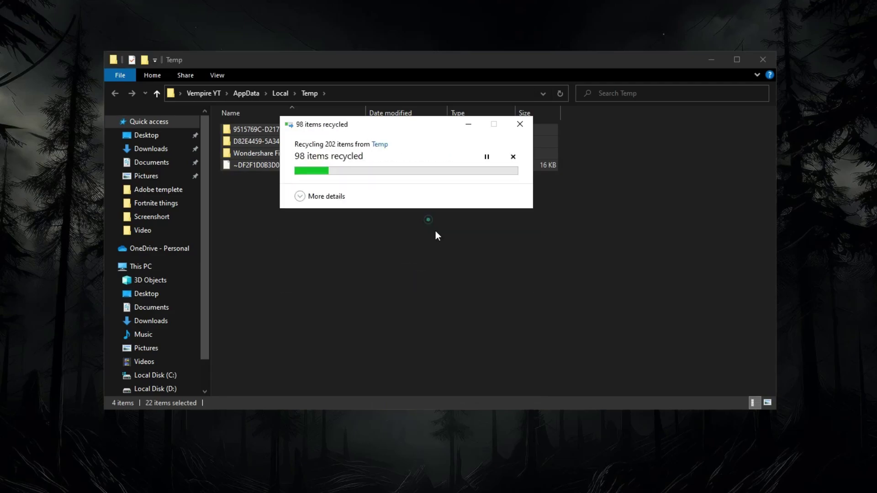
right_click(634, 206)
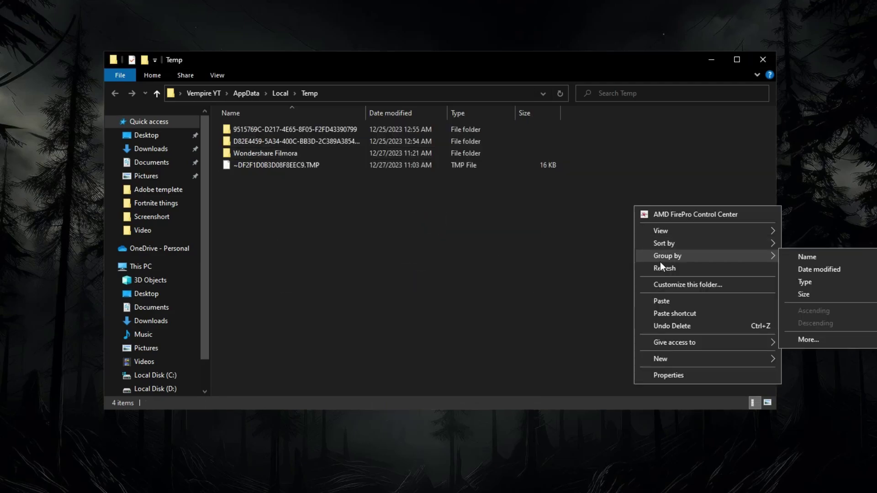
left_click(662, 267)
left_click(762, 60)
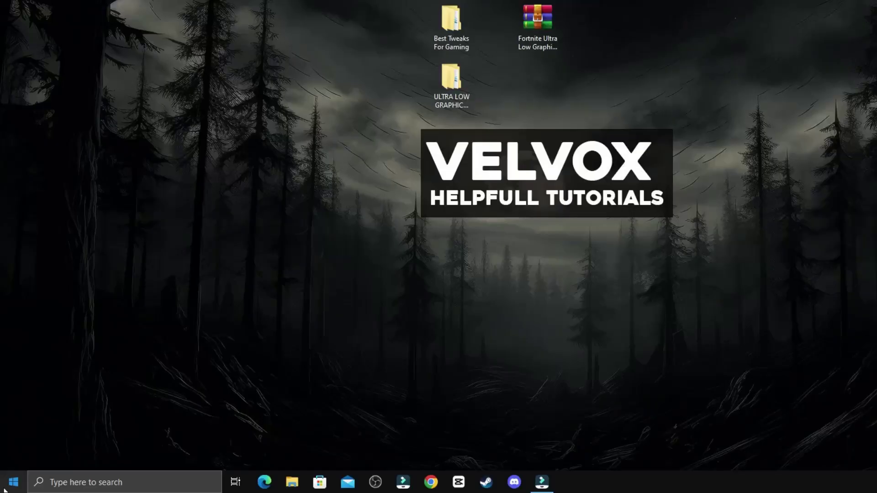
- Open the Windows prefetch folder by running the command prefetch, check it for junk files, and close it
right_click(13, 482)
left_click(35, 431)
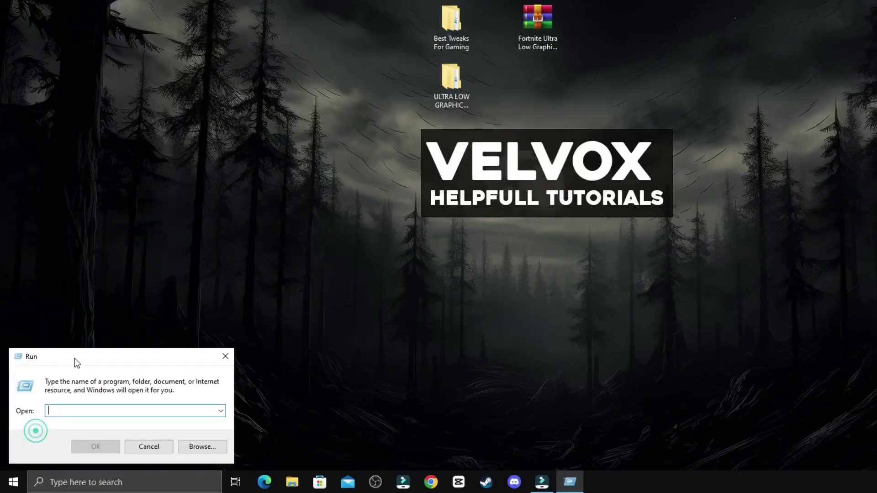
left_click_drag(75, 358, 405, 116)
left_click(409, 167)
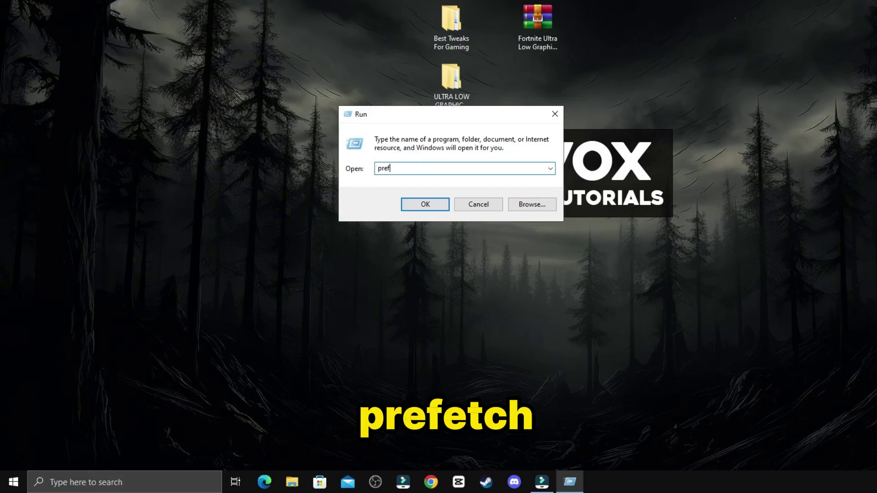
type("prefetch")
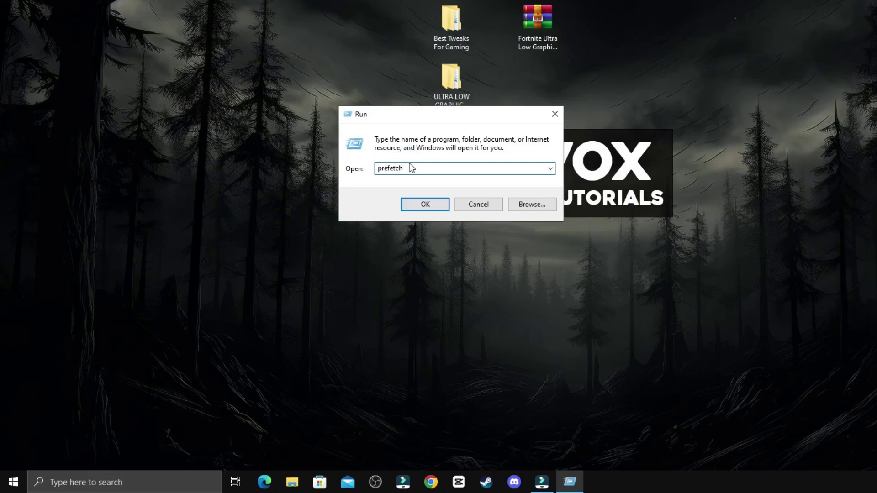
left_click(417, 204)
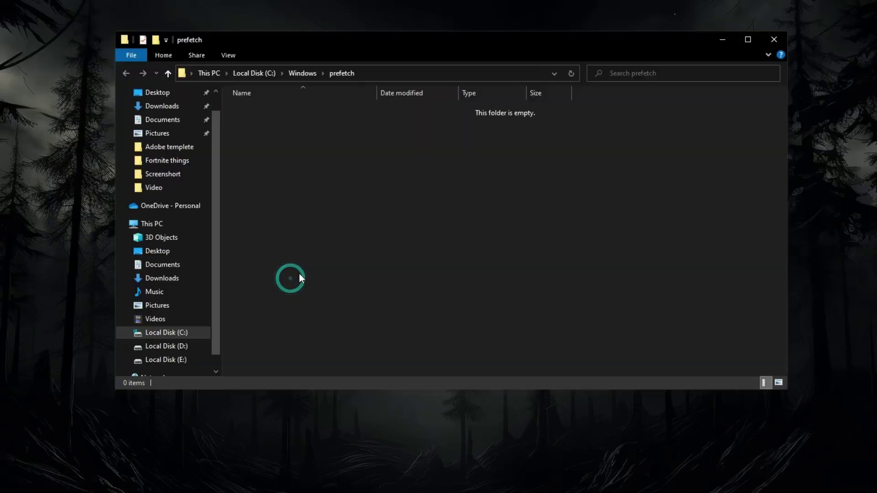
right_click(380, 182)
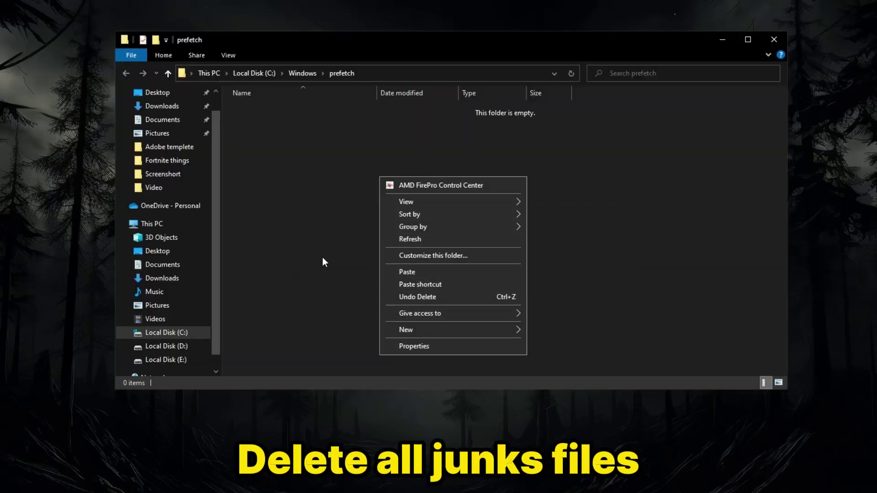
left_click(642, 176)
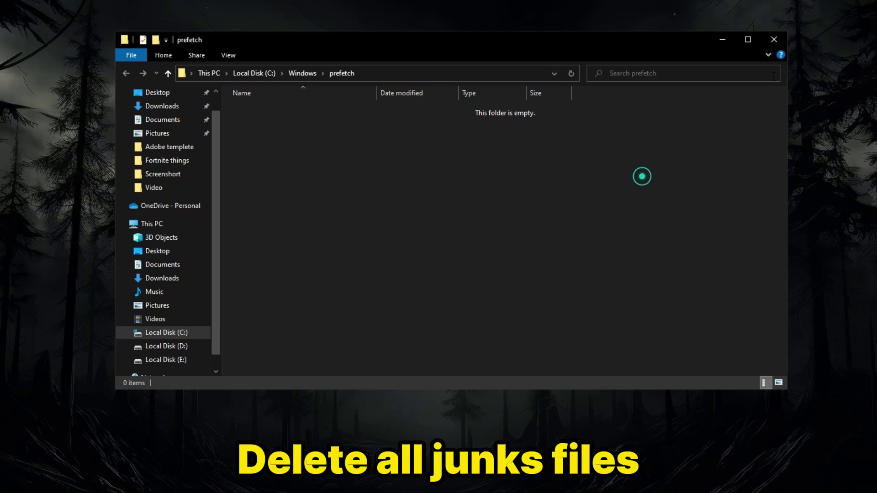
left_click(775, 41)
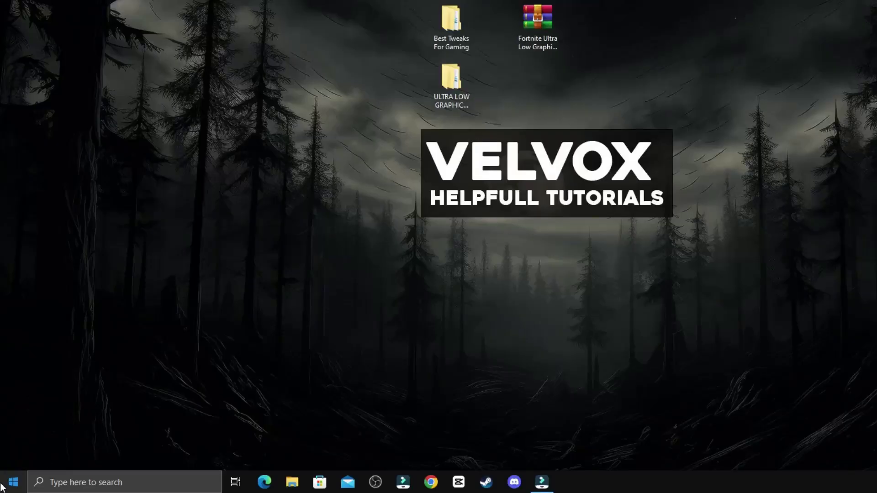
- Launch Disk Cleanup by running the command cleanmgr
right_click(9, 482)
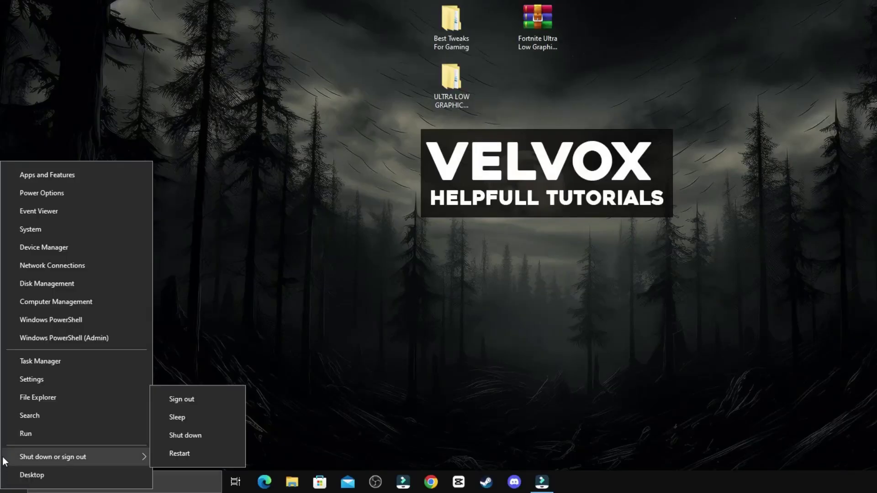
left_click(31, 436)
left_click_drag(158, 361, 490, 139)
type("cl")
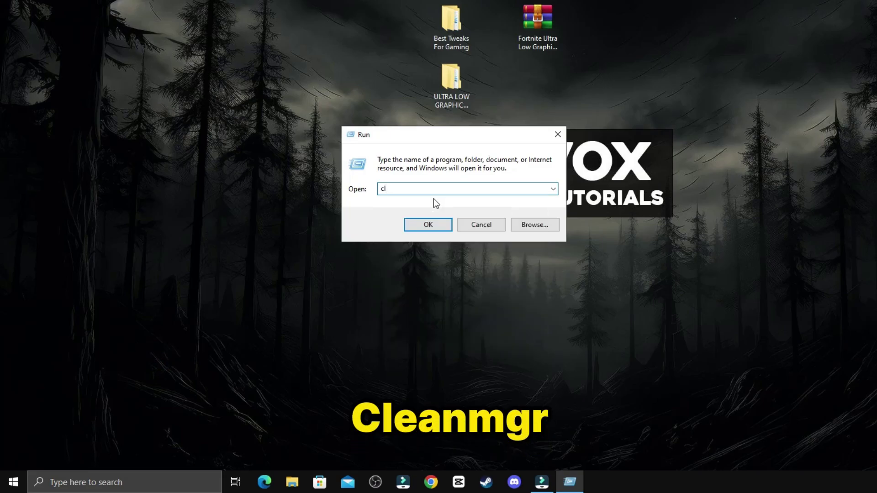
type("eangr")
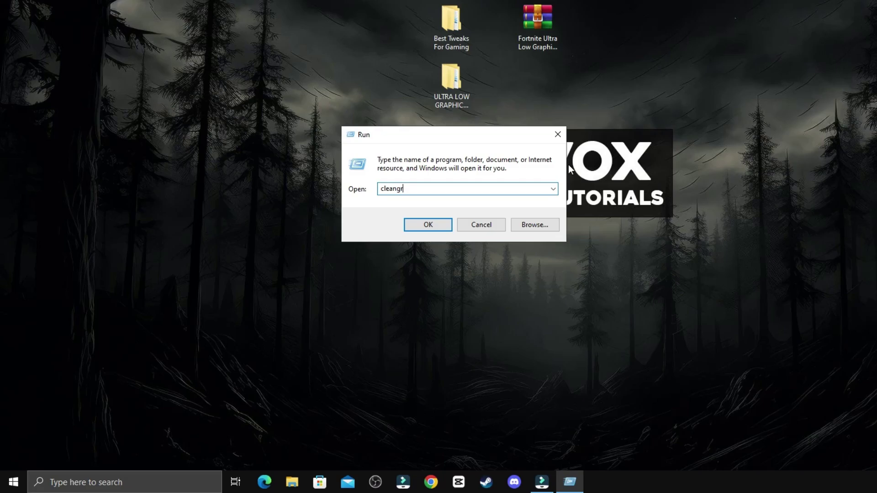
key("BackSpace")
key("BackSpace")
type("mgr")
double_click(417, 189)
left_click(419, 225)
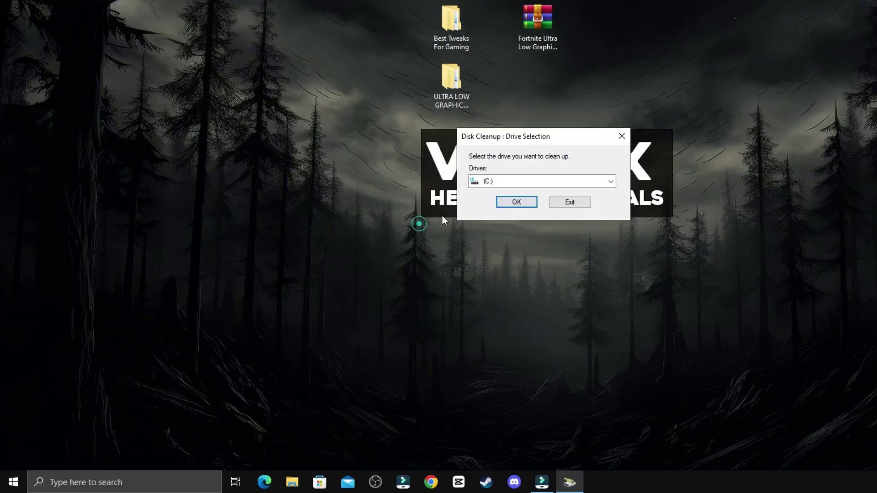
- Clean up drive (C:) with Temporary files and Recycle Bin added to the selection, permanently deleting the files
left_click(498, 181)
left_click(479, 194)
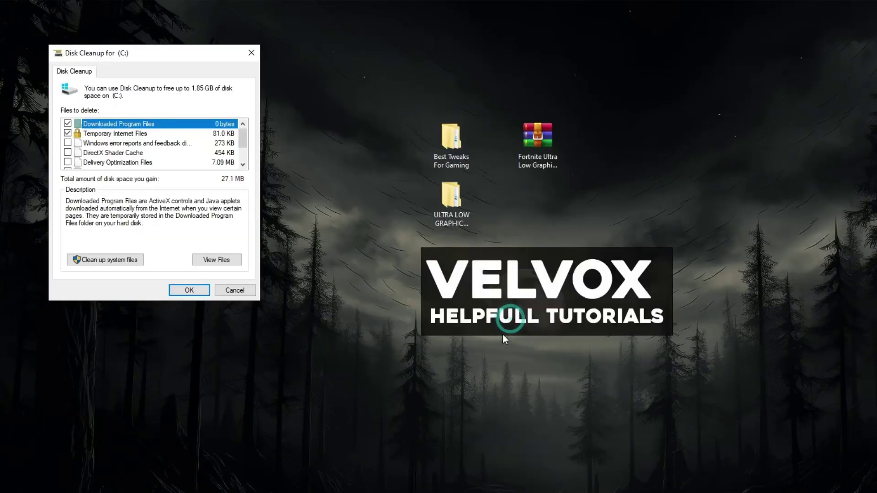
scroll(137, 150, "down", 2)
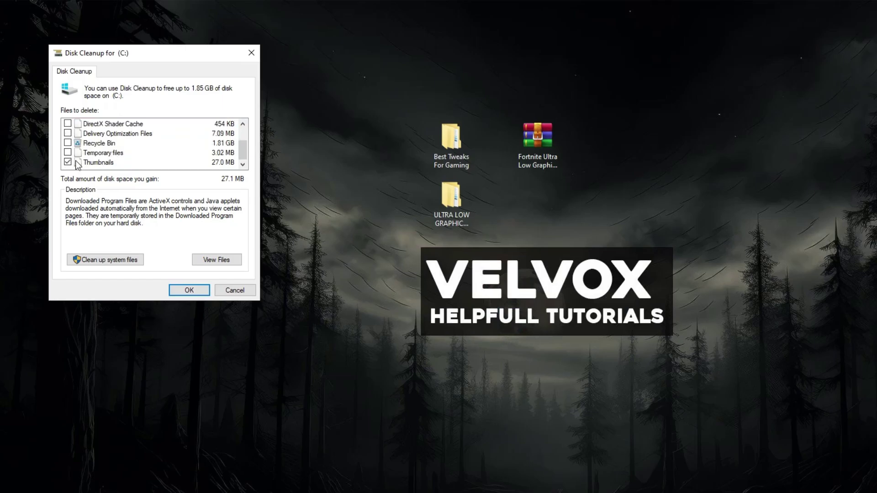
left_click(67, 153)
left_click(68, 143)
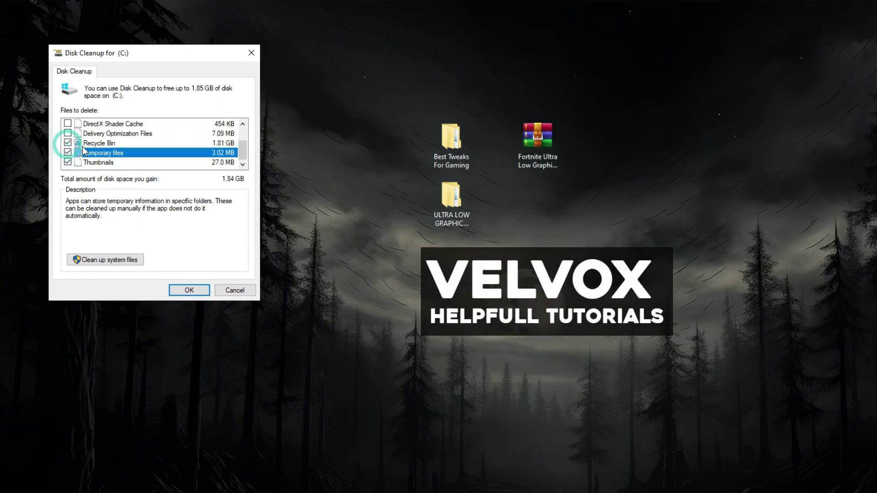
left_click(188, 290)
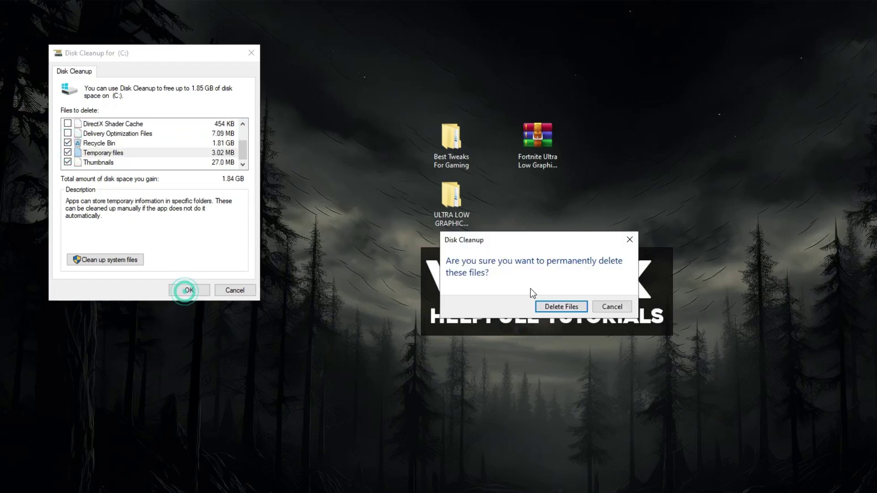
left_click(566, 305)
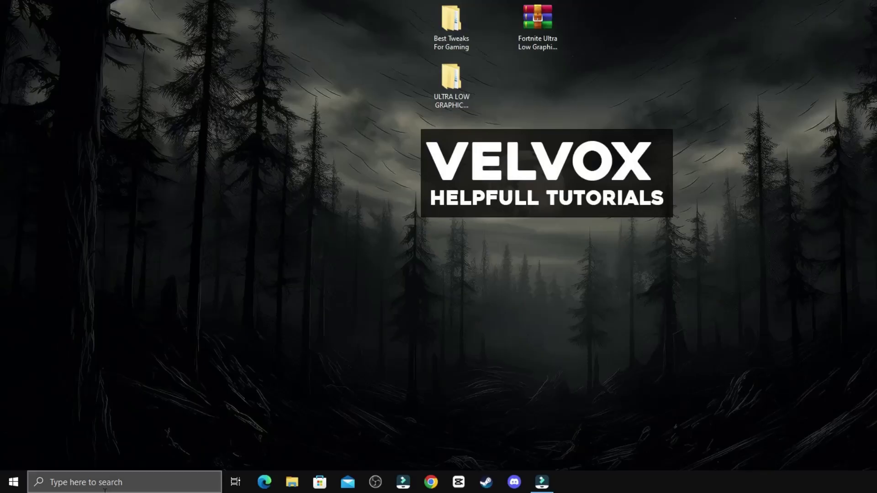
- Open the System Protection settings by searching Windows for "Create a restore point", and center the dialog on the screen
left_click(91, 482)
type("cr")
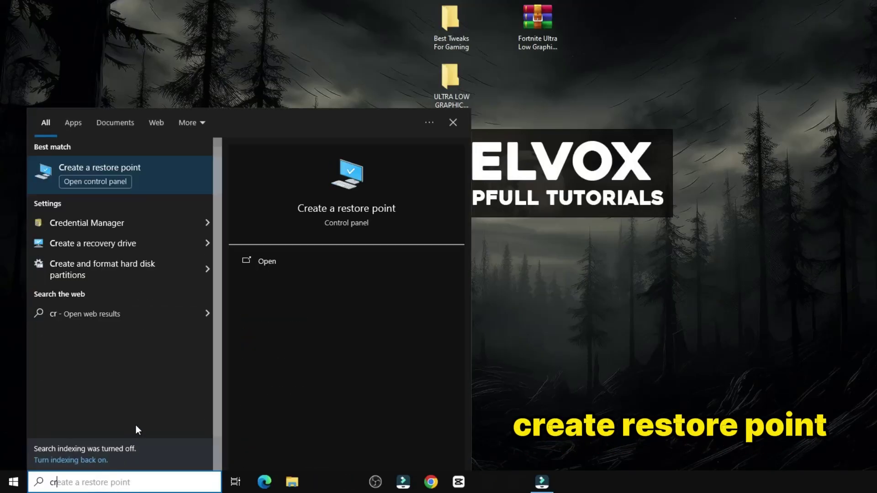
left_click(339, 203)
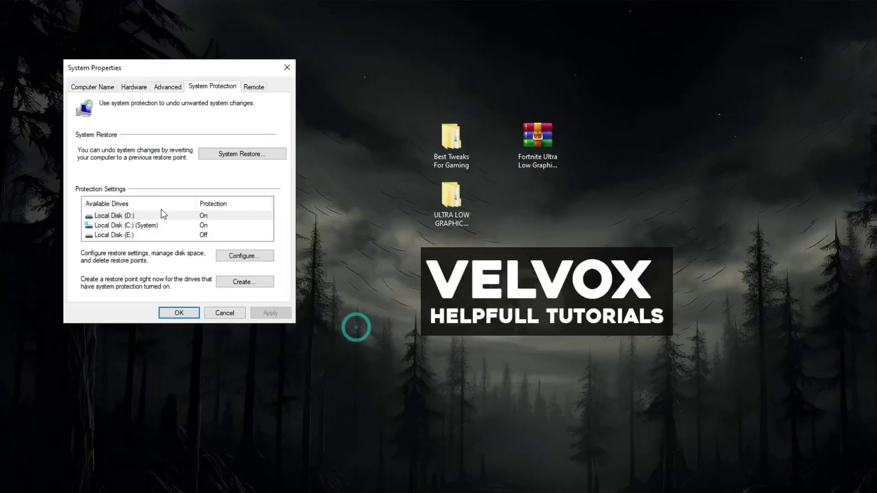
left_click_drag(177, 63, 450, 11)
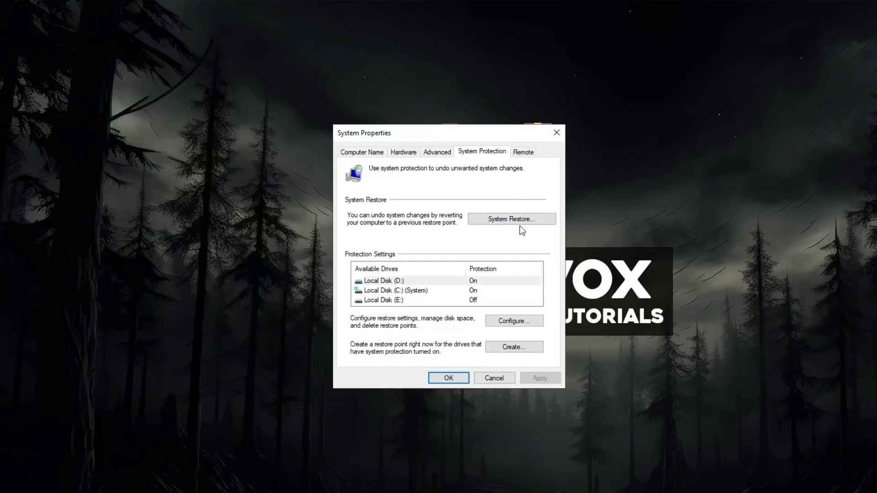
- Configure Local Disk (D:) with system protection turned on and max disk space usage at 6%, and apply the settings
left_click(514, 319)
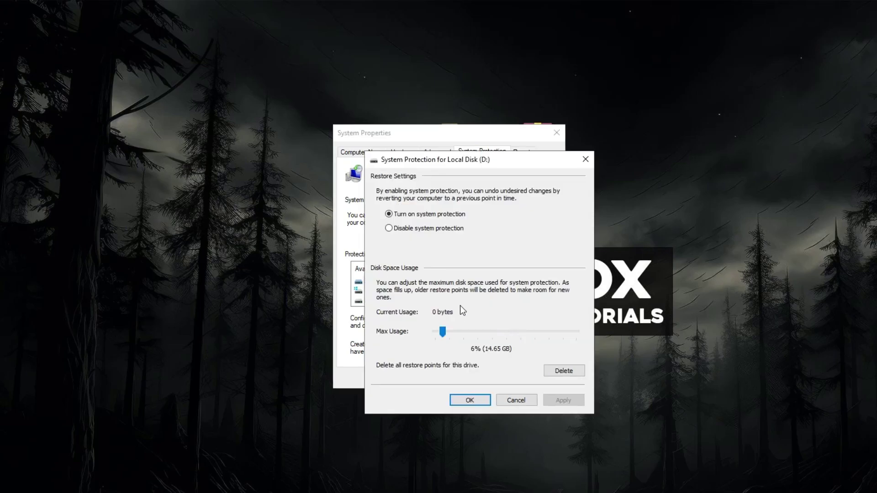
left_click(404, 228)
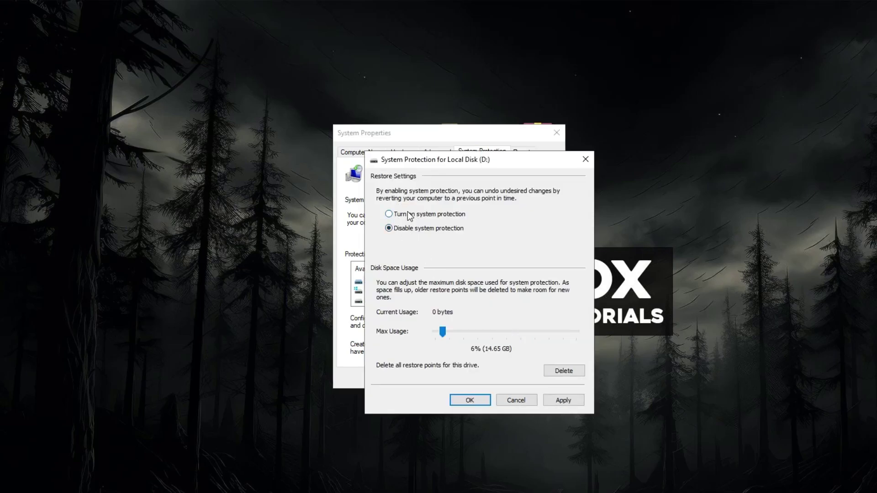
left_click(397, 216)
left_click_drag(446, 333, 445, 333)
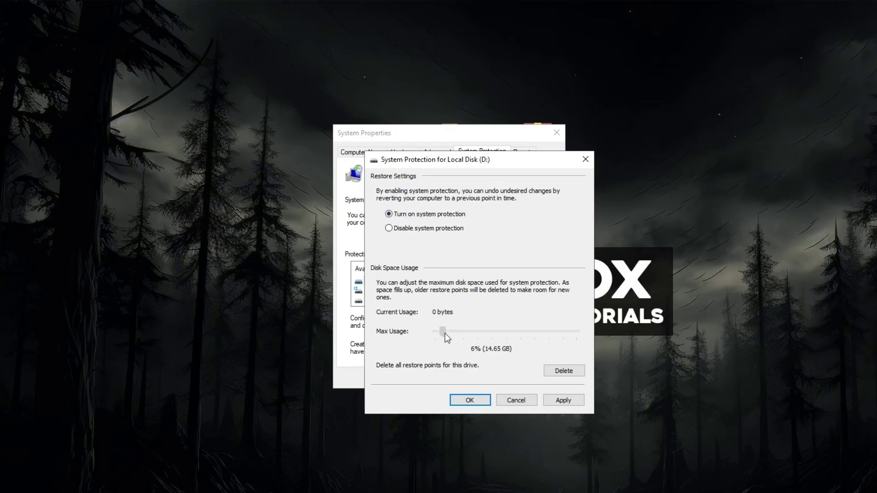
left_click(563, 400)
left_click(469, 402)
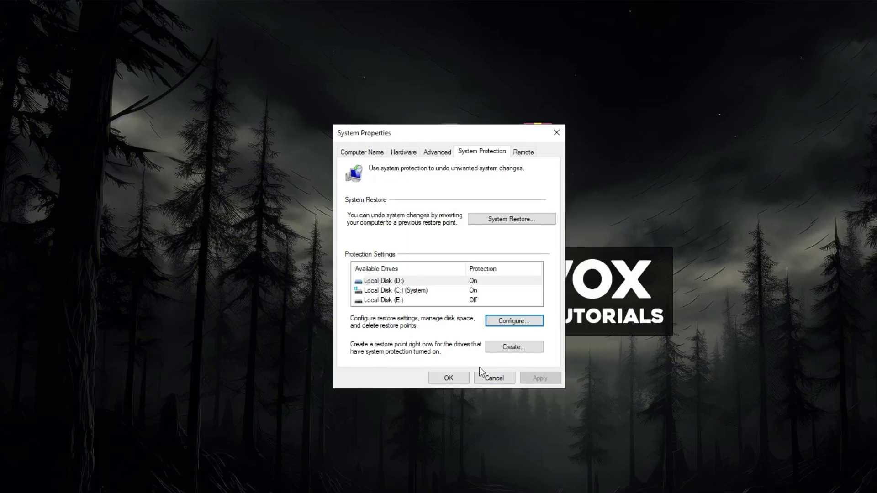
- Create a restore point with the description "velvox" and close System Properties
left_click(512, 343)
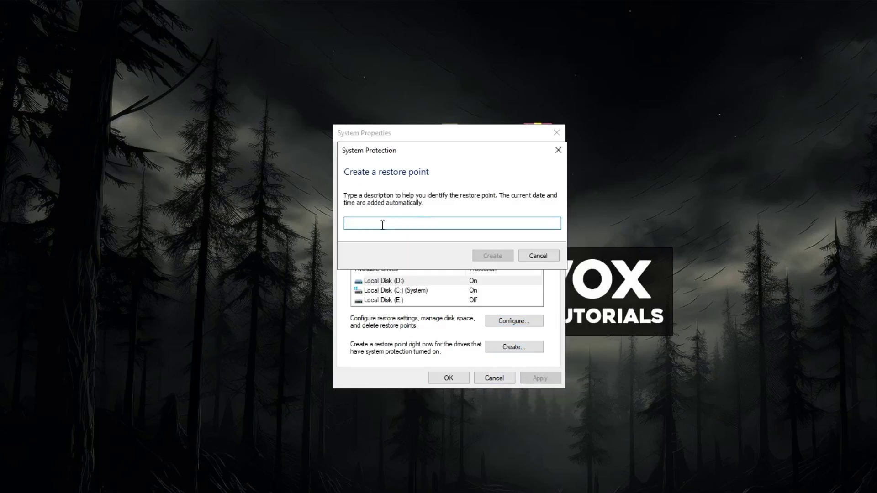
type("velvox")
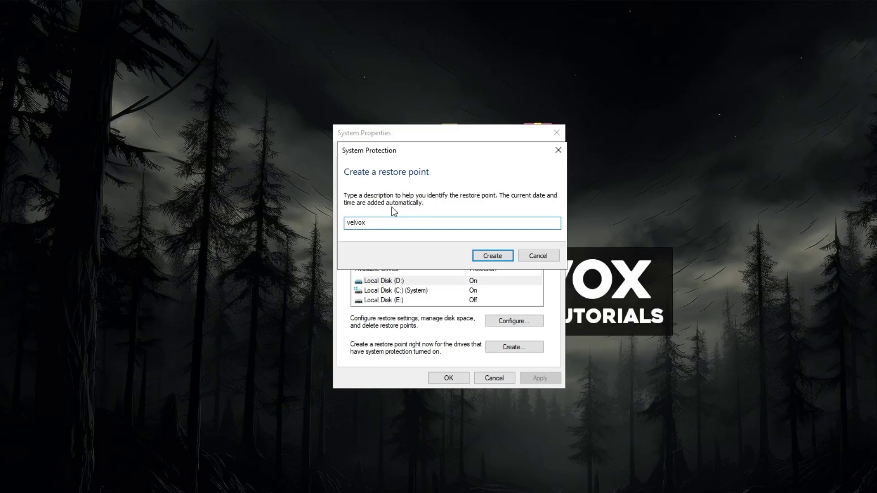
double_click(389, 224)
left_click(394, 226)
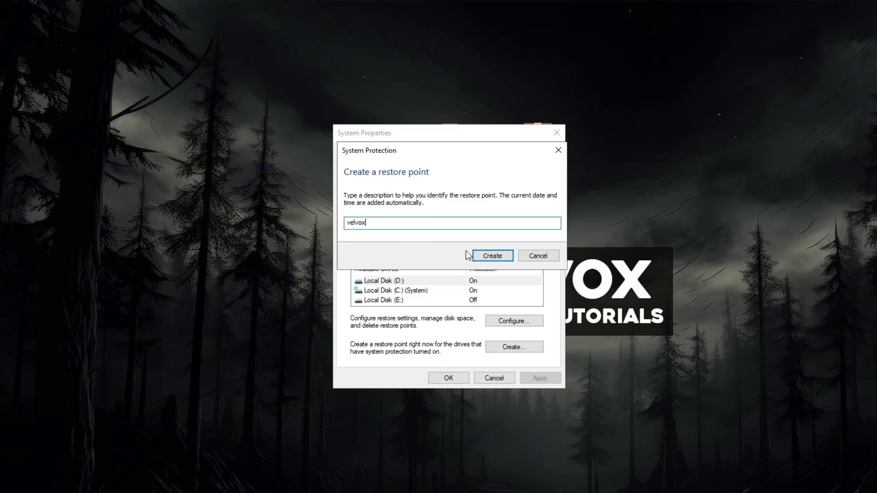
left_click(493, 258)
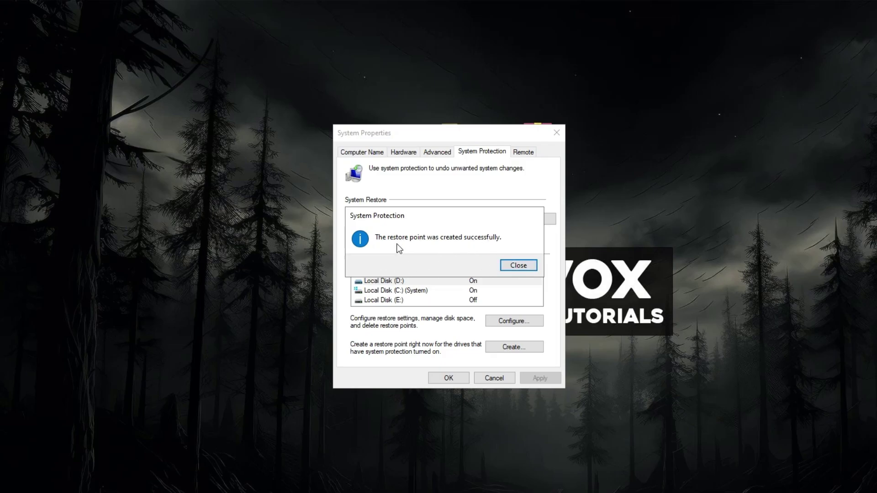
left_click(517, 265)
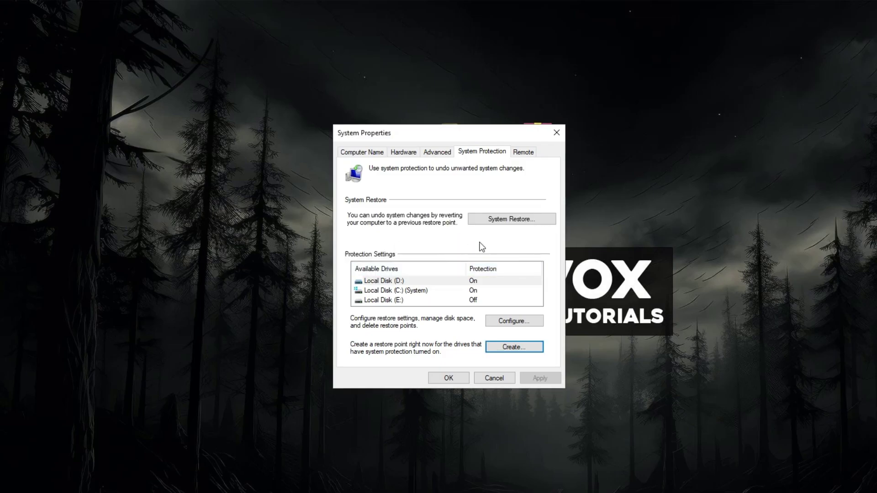
left_click(446, 378)
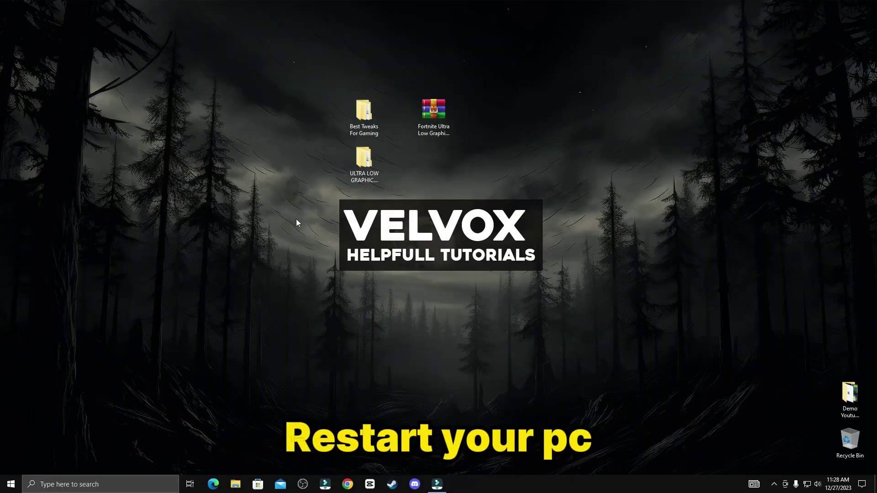
right_click(296, 219)
left_click(320, 260)
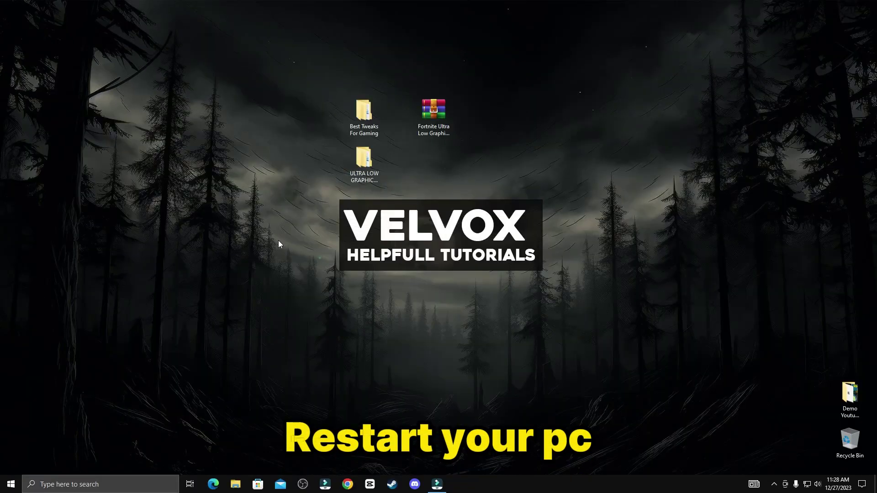